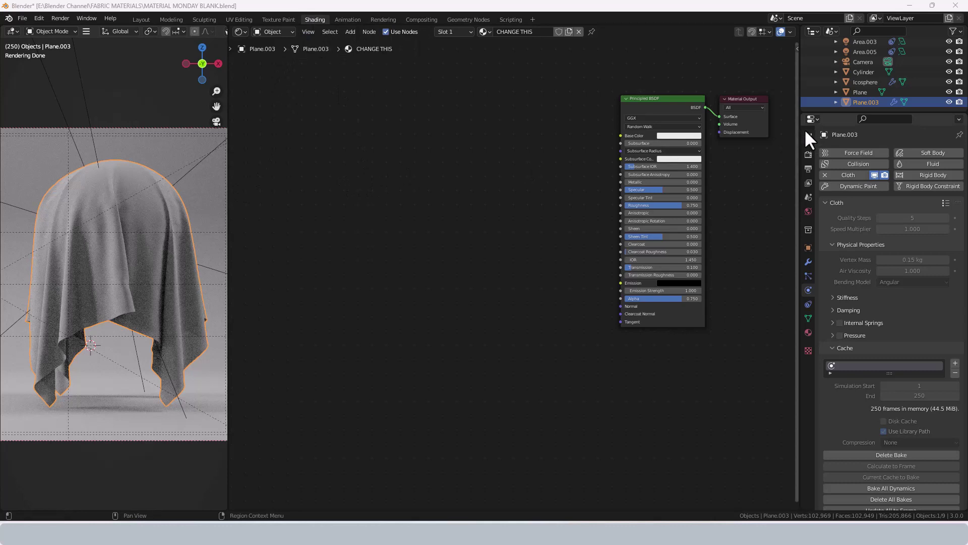
middle_drag(733, 153, 690, 216)
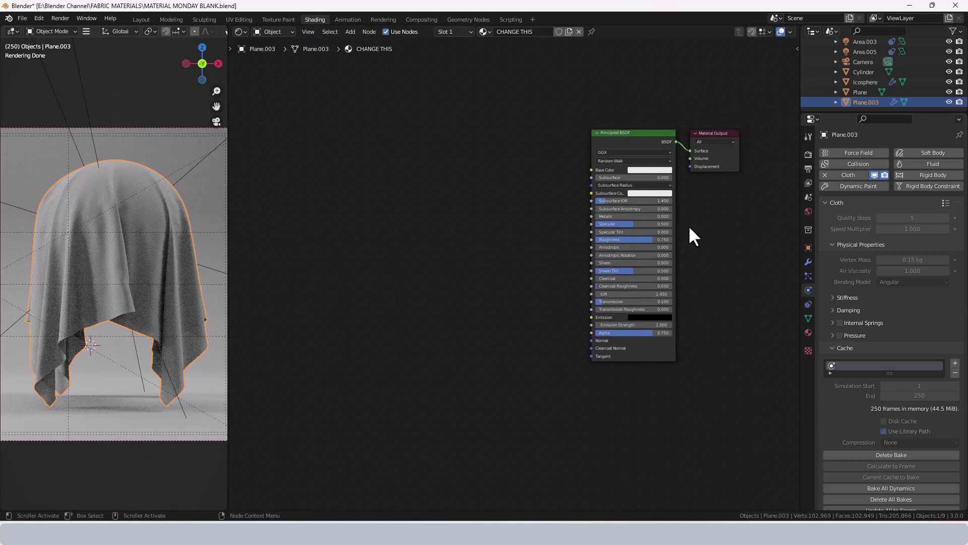
scroll(686, 226, up, 1)
scroll(685, 227, up, 1)
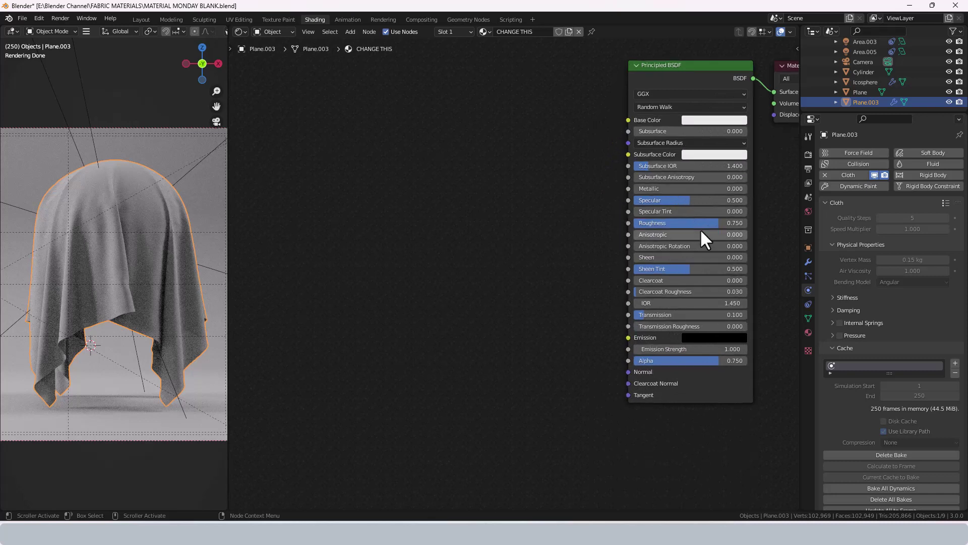
middle_drag(586, 235, 514, 247)
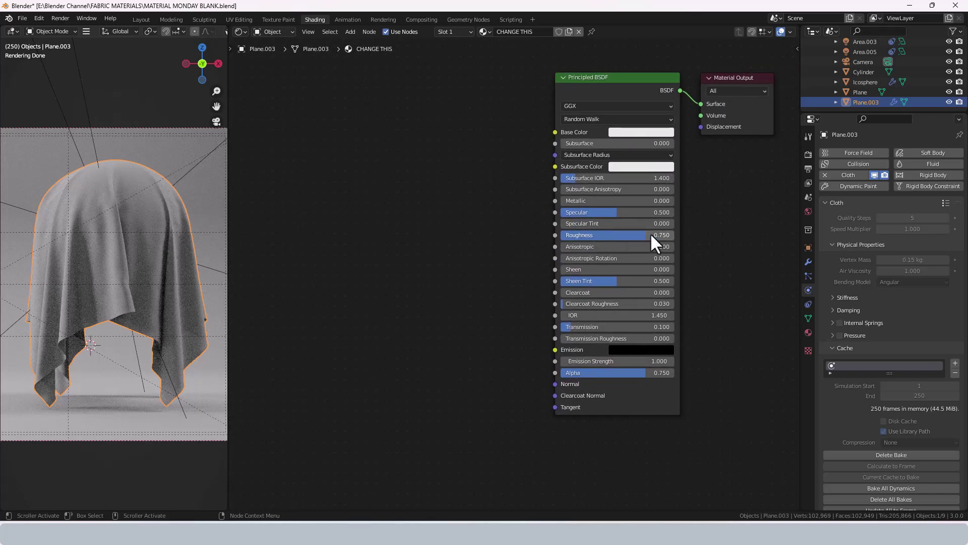
click(595, 234)
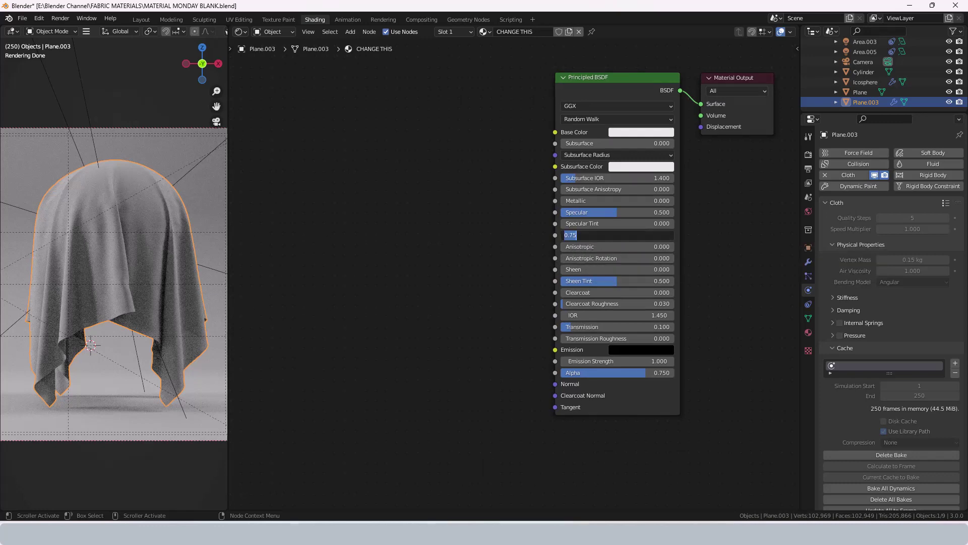
key(Return)
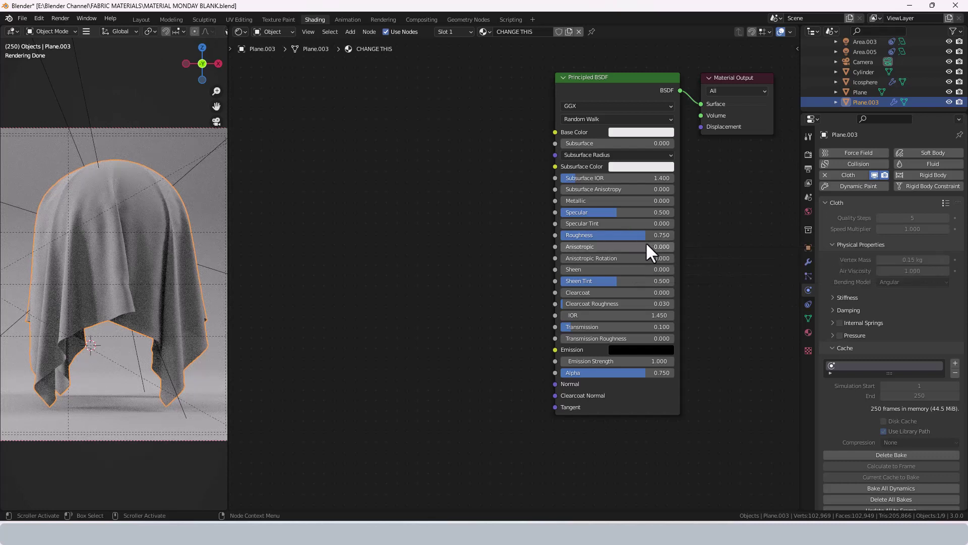
click(656, 327)
text(0.1)
key(Return)
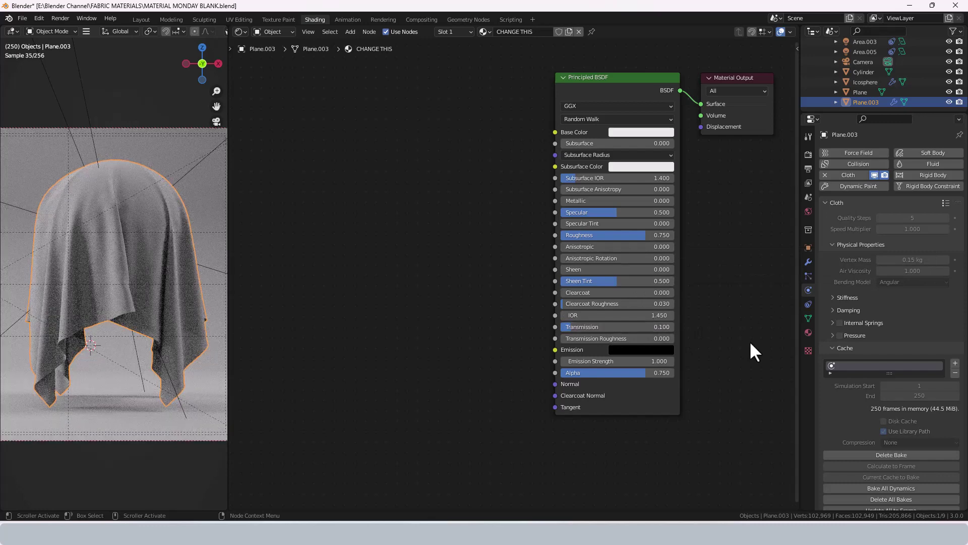
click(649, 372)
text(.75)
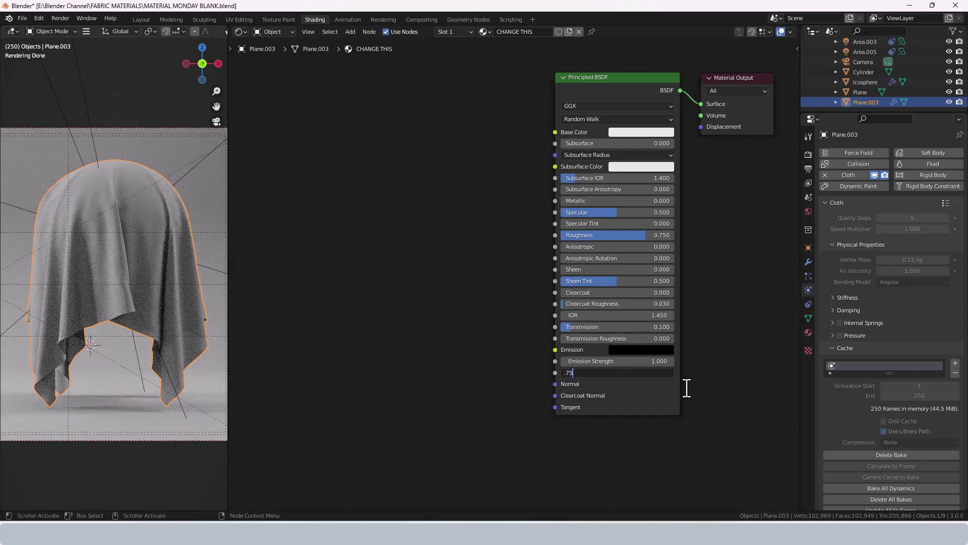
key(Return)
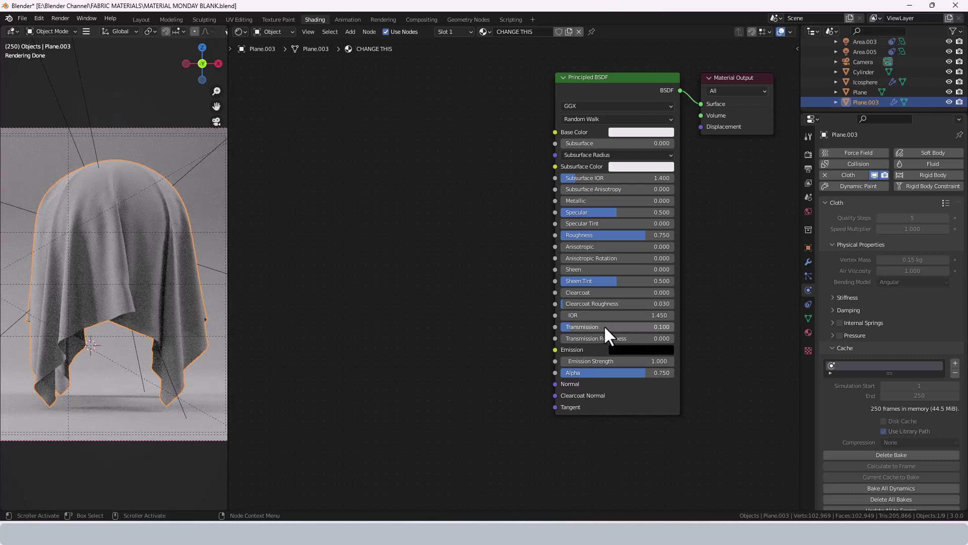
middle_drag(511, 156, 573, 180)
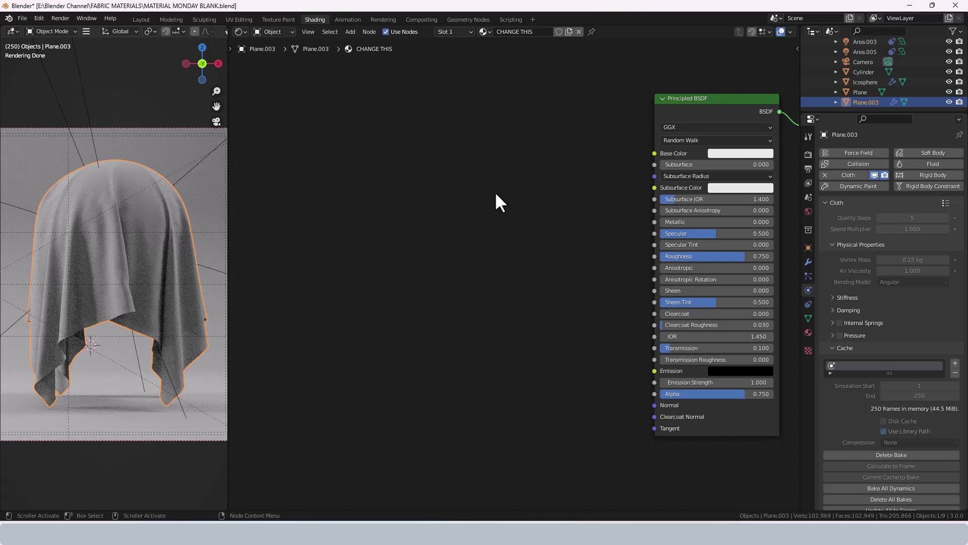
Step: Add a Texture Coordinate node left of the BSDF and link its UV output to Base Color
key(shift+a)
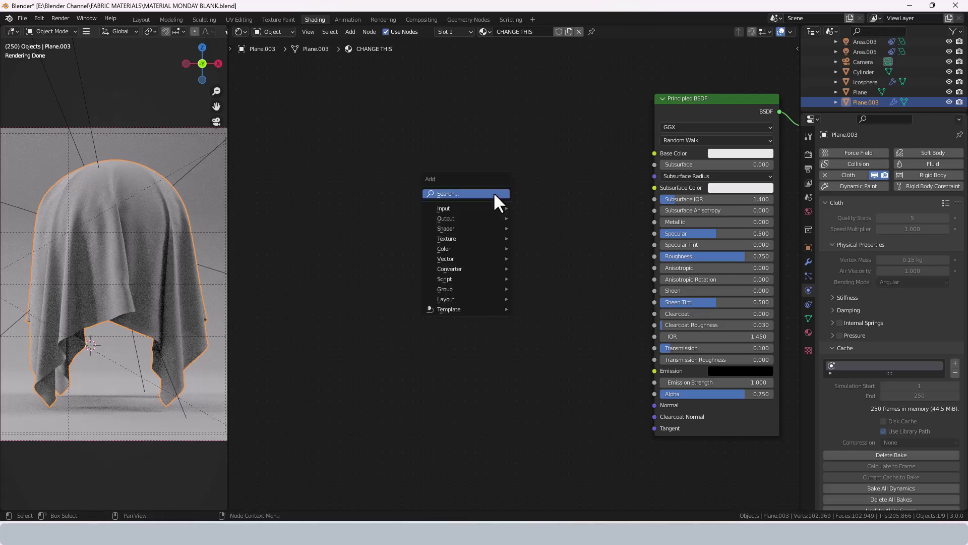
click(494, 197)
text(TEXT)
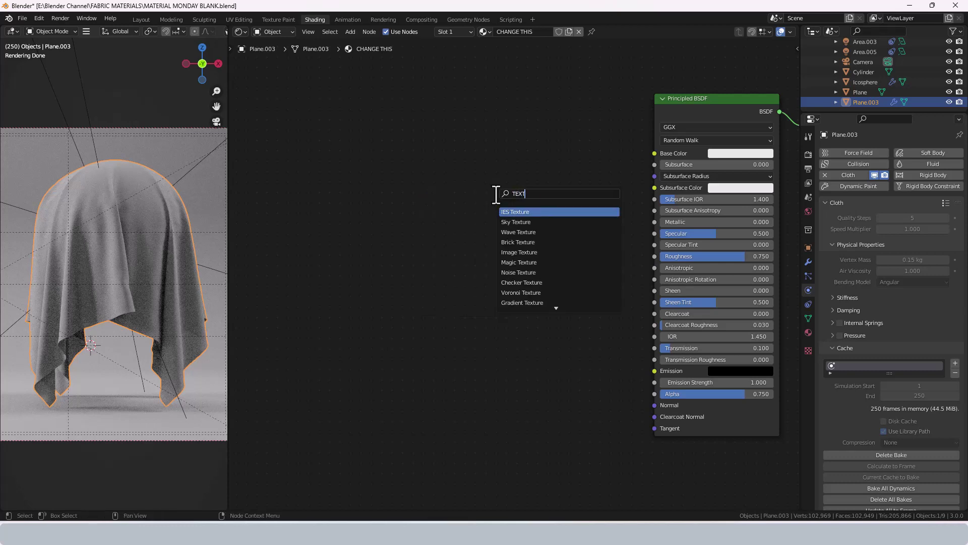
text(URE CO)
key(Return)
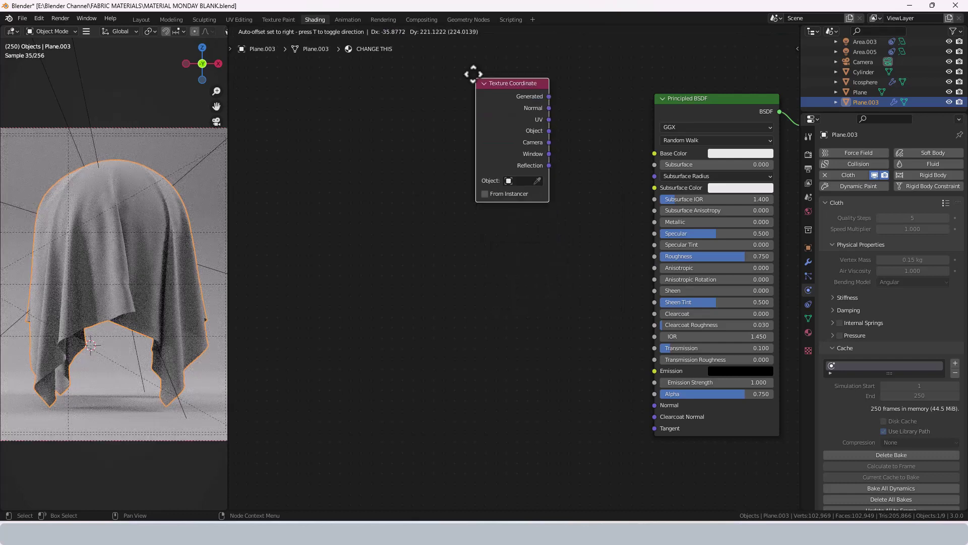
click(284, 185)
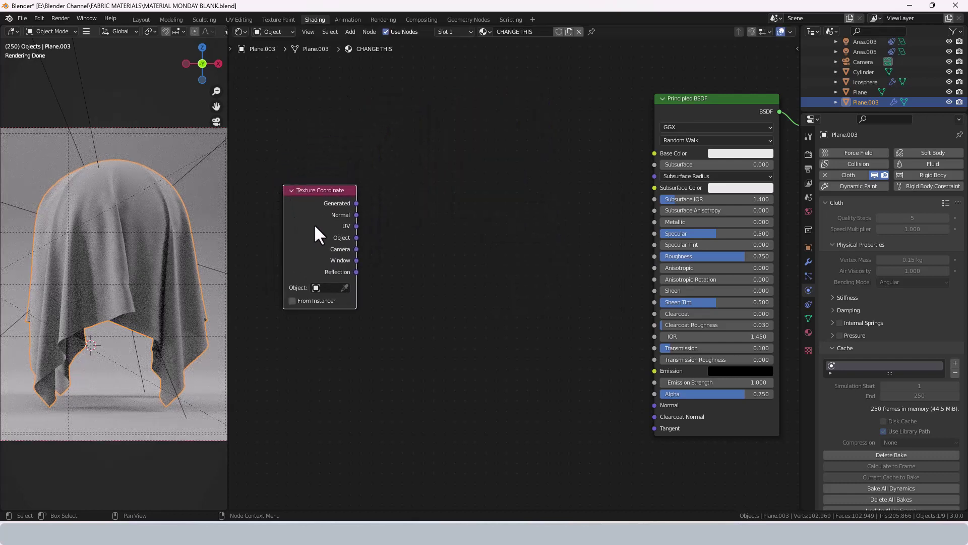
drag(356, 226, 655, 153)
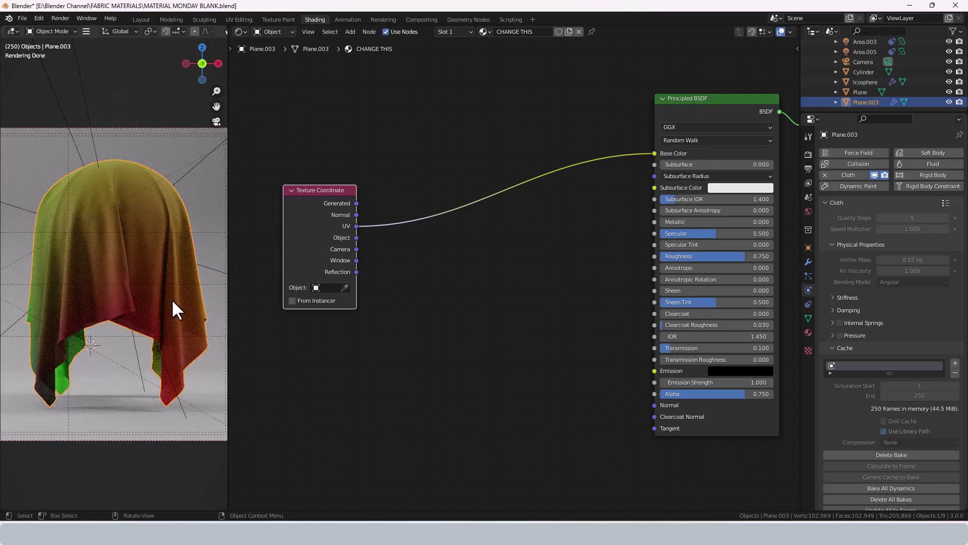
middle_drag(426, 328, 412, 327)
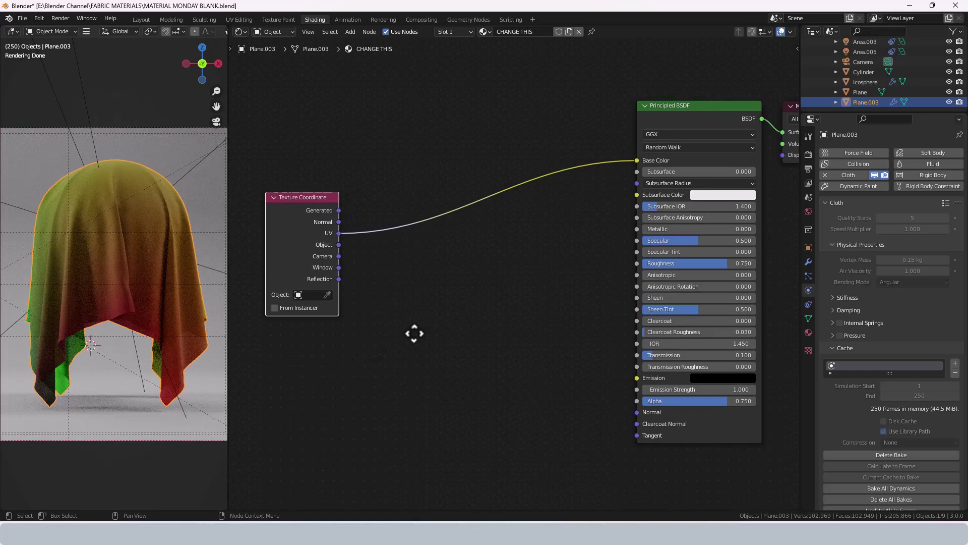
Step: Insert a Musgrave Texture node between the UV output and Base Color
key(shift+a)
click(412, 325)
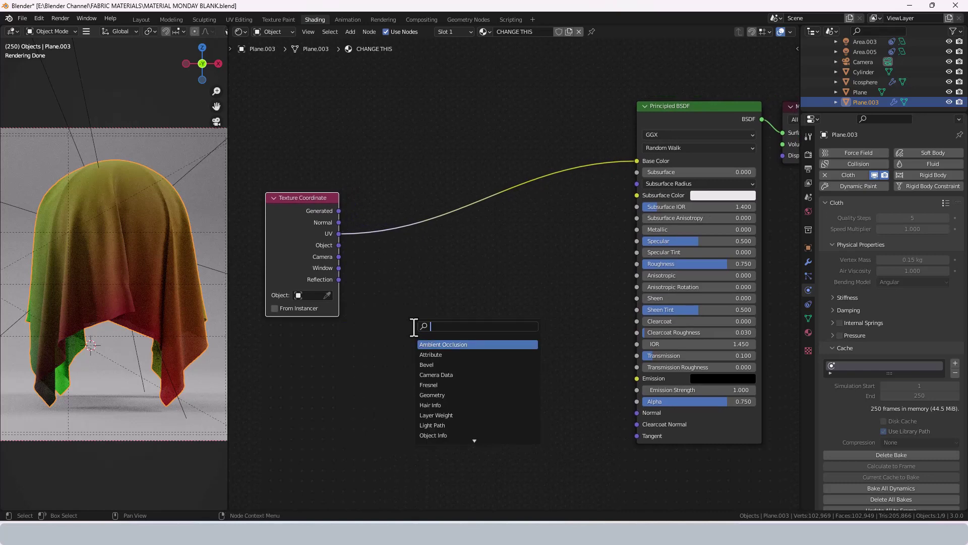
text(MUSGRAVE)
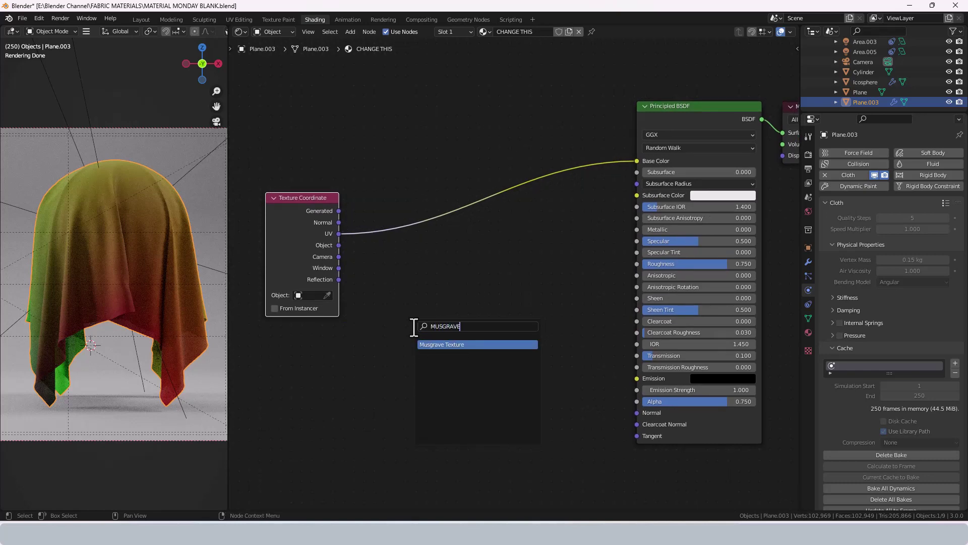
key(Return)
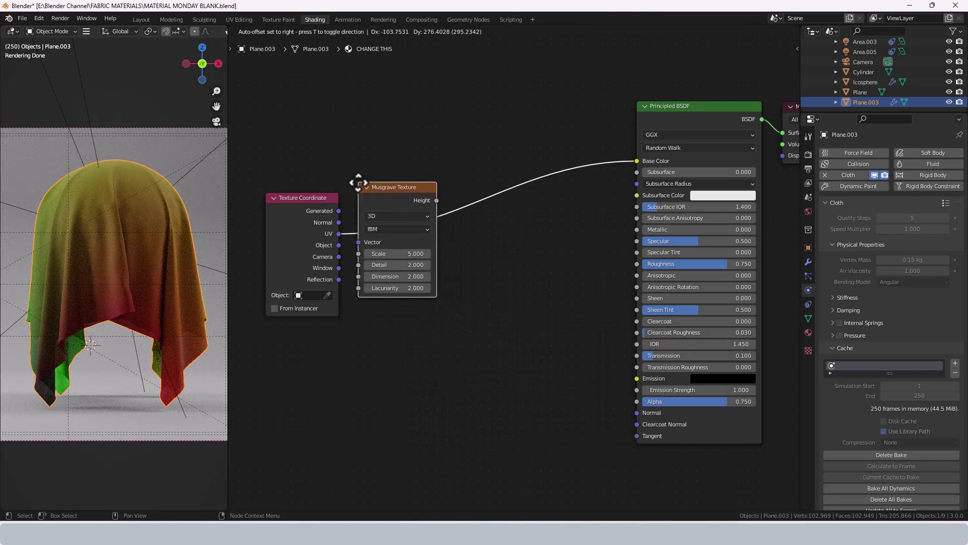
click(359, 185)
Step: Add a MixRGB node before Base Color and link the Texture Coordinate UV into it
key(shift+a)
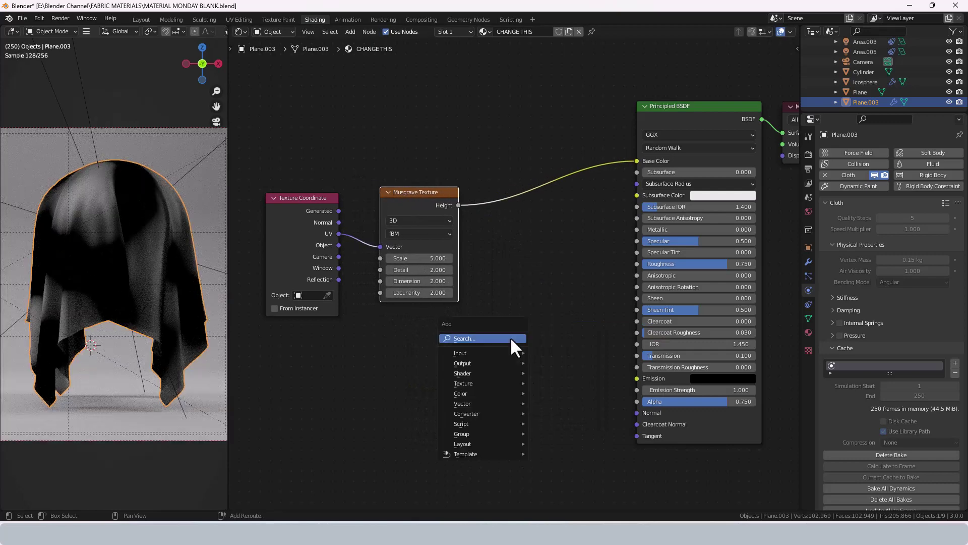
text(MIX)
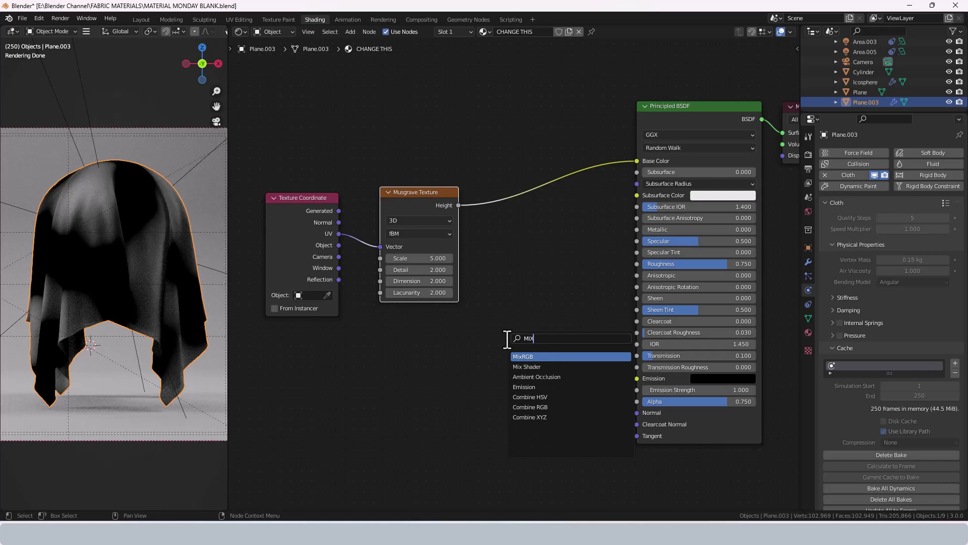
key(Return)
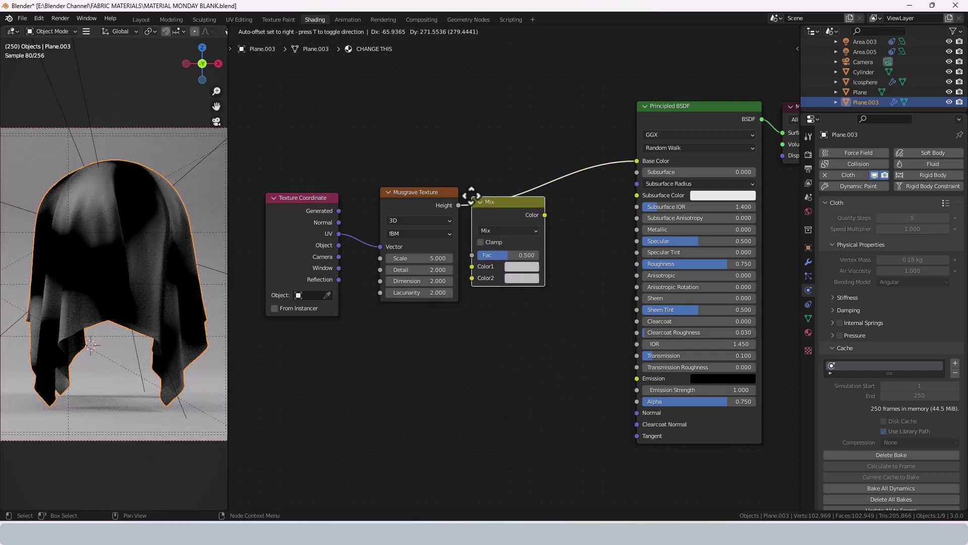
click(473, 190)
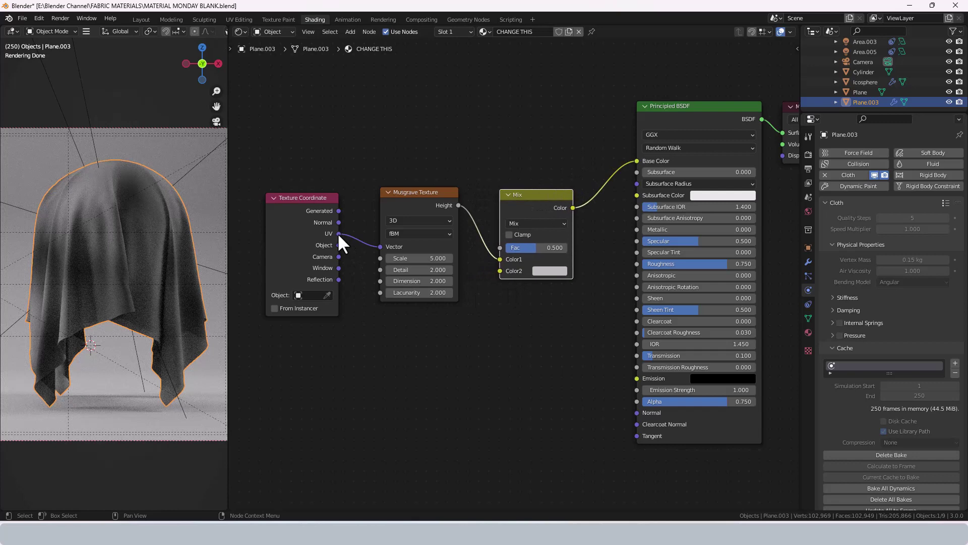
click(337, 233)
mouse_move(338, 234)
mouse_down()
mouse_move(498, 283)
mouse_move(499, 271)
mouse_up()
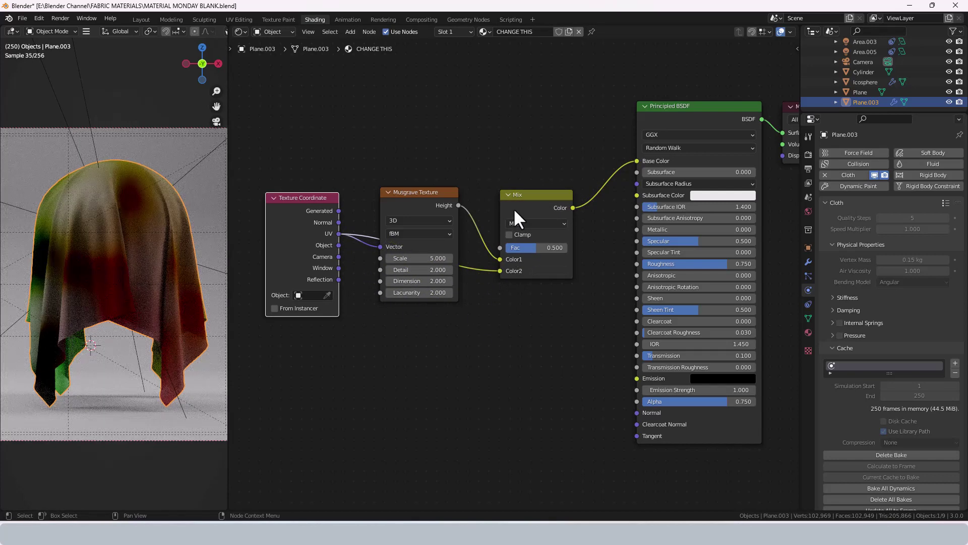
Step: Set the Mix node factor to 0.9
double_click(537, 247)
key(BackSpace)
text(.9)
key(Return)
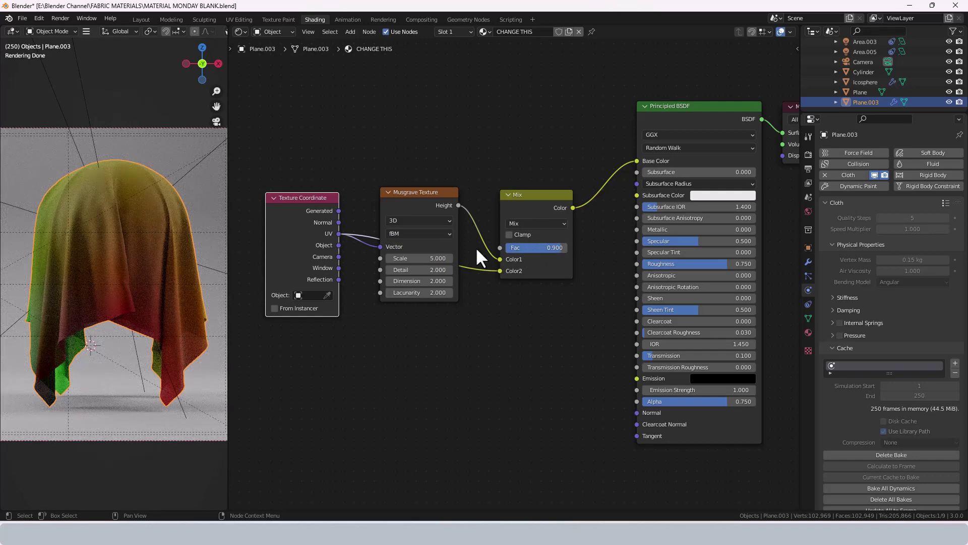
Step: Give the Musgrave texture scale 2.5, detail 15 and dimension 0.5
double_click(432, 258)
key(BackSpace)
text(2.5)
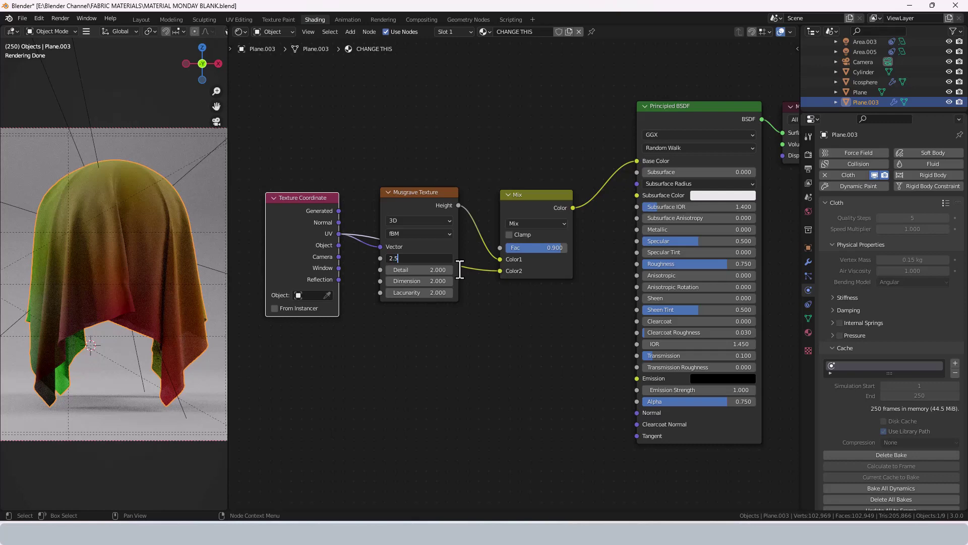
key(Tab)
text(15)
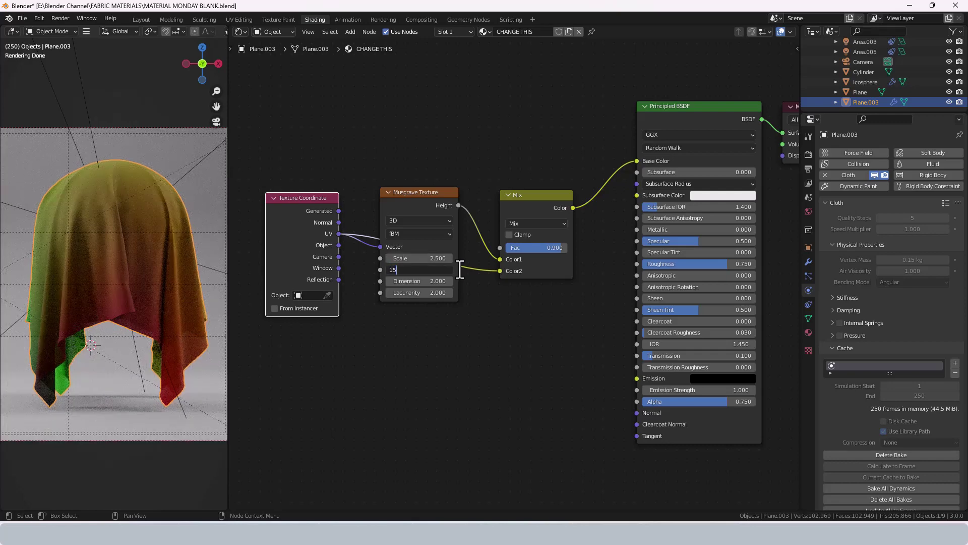
key(Tab)
text(5)
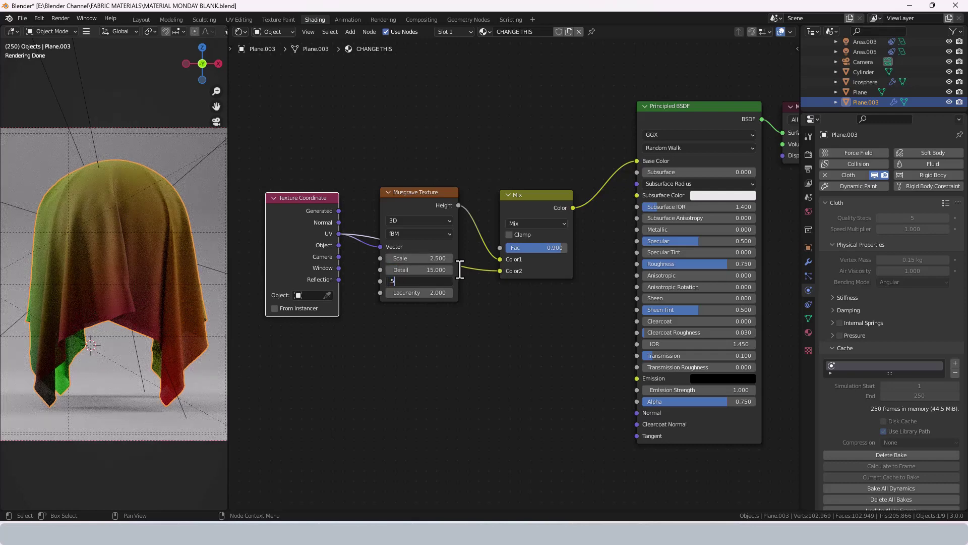
key(Return)
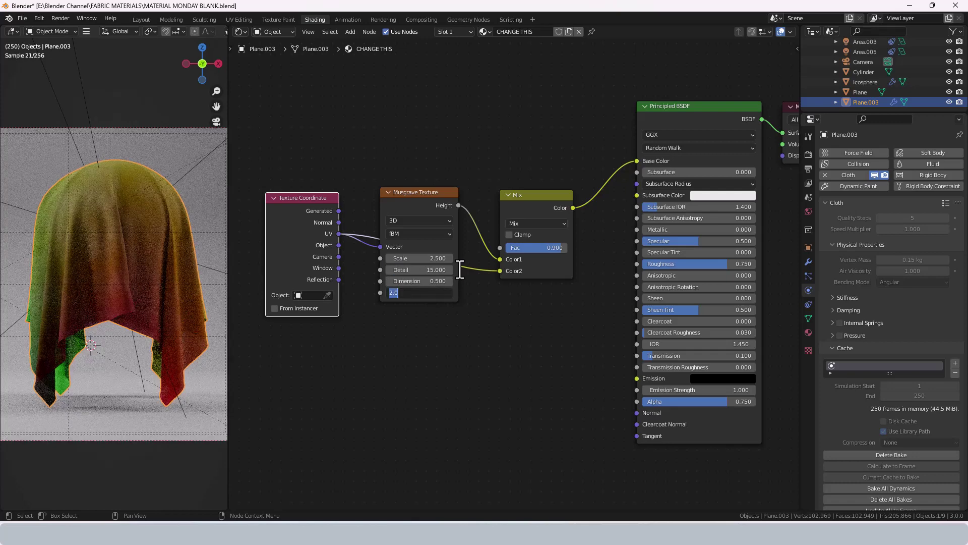
middle_drag(497, 316, 449, 317)
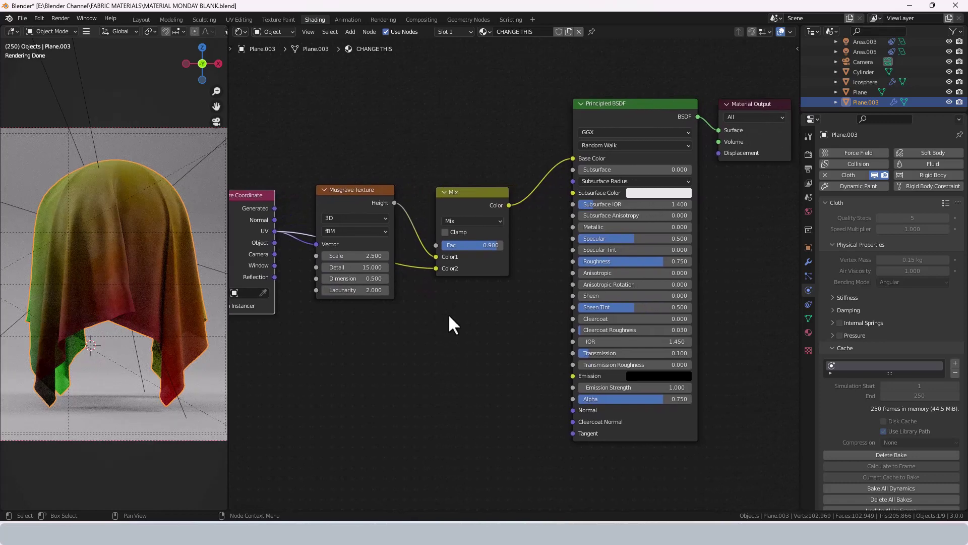
Step: Drop a Mapping node onto the Mix-to-BSDF link and set its Scale X to 2
key(shift+a)
click(495, 308)
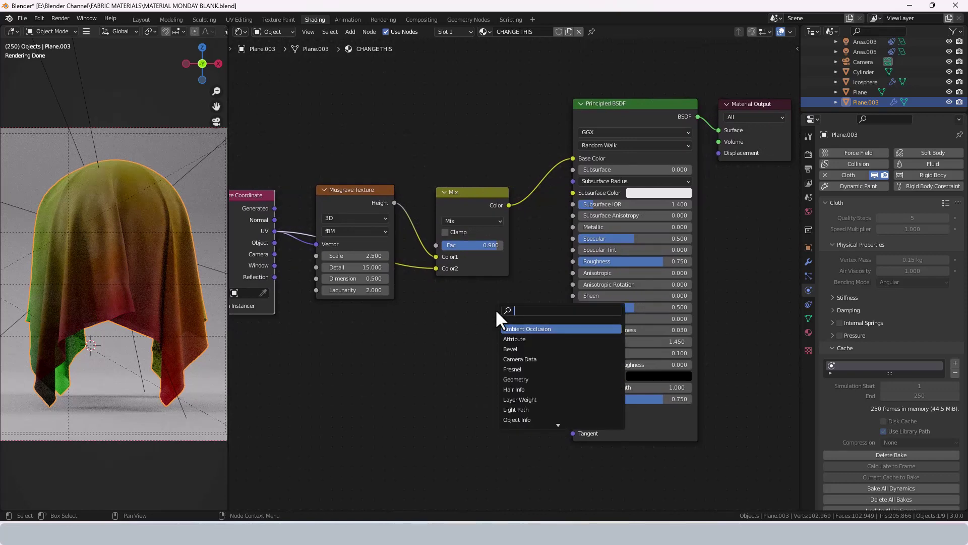
text(MAmapping)
key(Return)
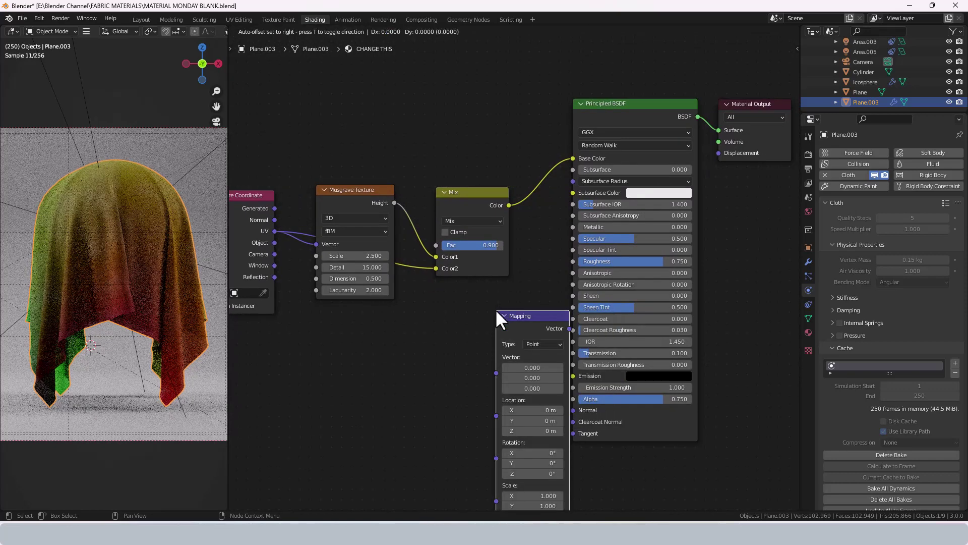
click(501, 143)
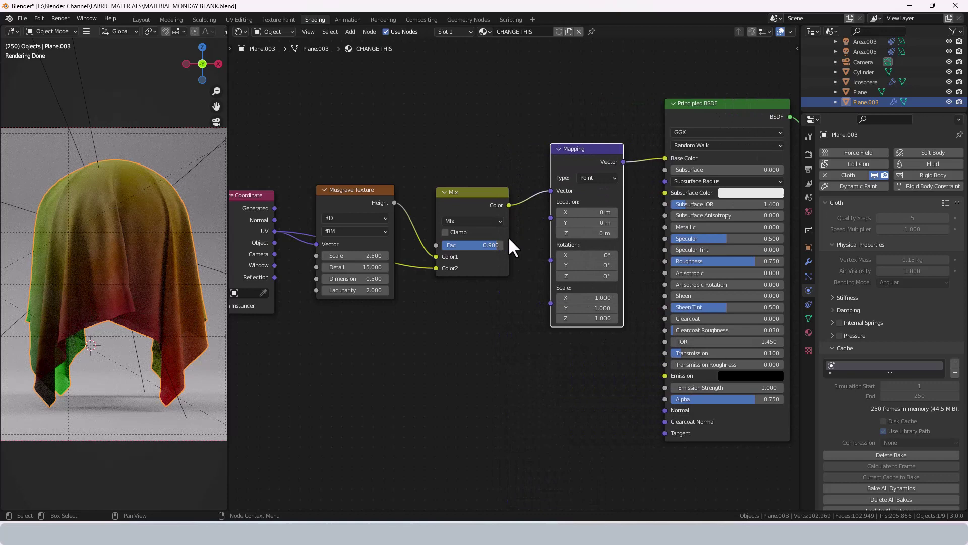
click(589, 298)
text(2)
key(Return)
middle_drag(580, 399, 503, 400)
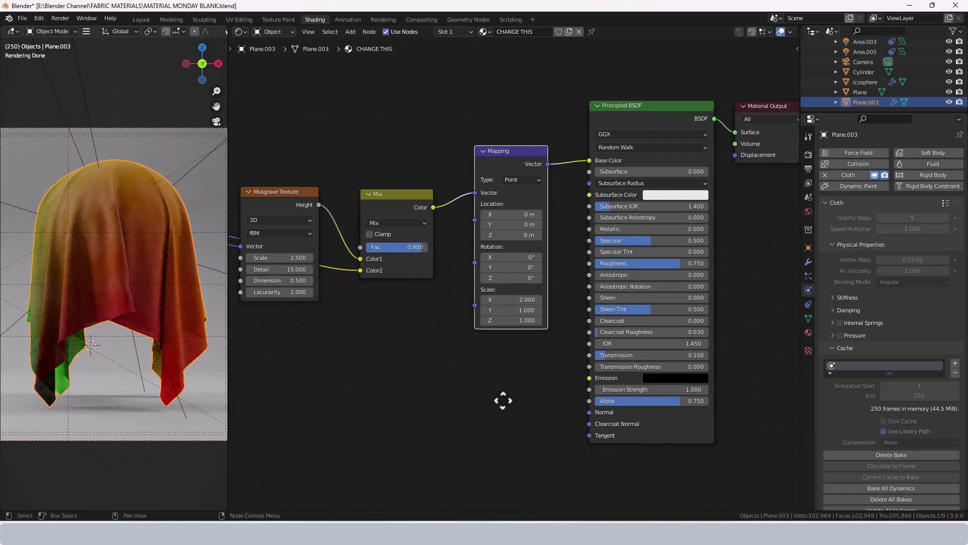
Step: Add and then delete stray White Noise and ColorRamp test nodes
key(shift+a)
text(M)
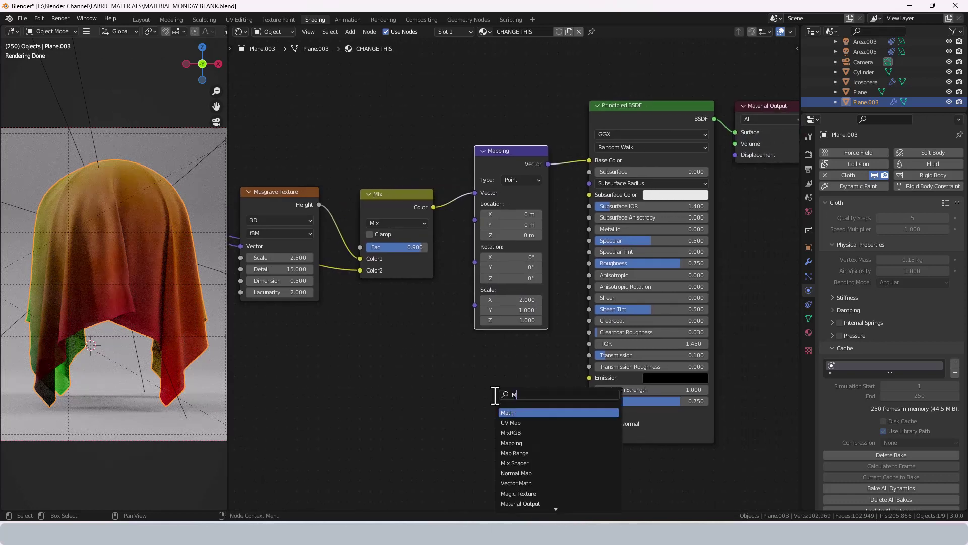
text(OIS)
key(BackSpace)
key(BackSpace)
key(BackSpace)
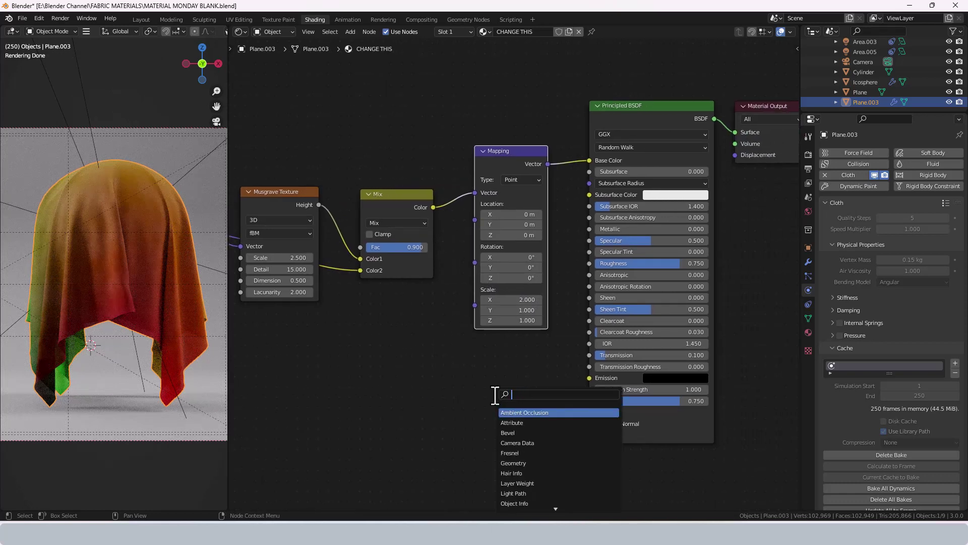
text(noise)
key(Return)
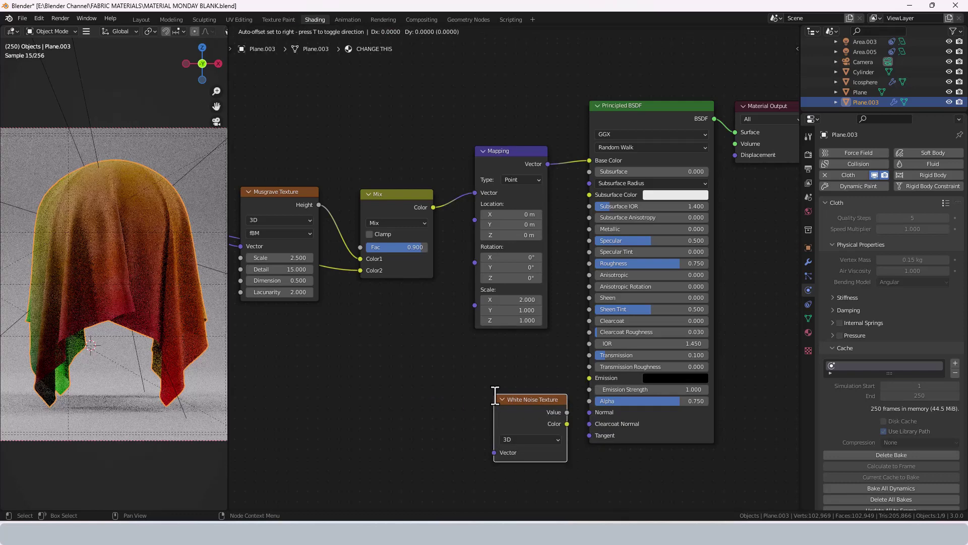
click(278, 355)
key(x)
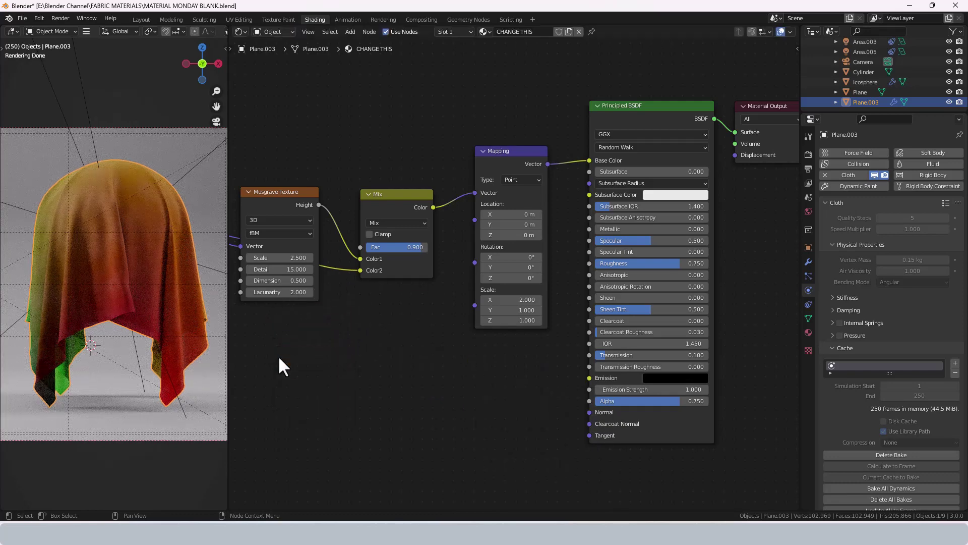
key(shift+a)
click(279, 357)
text(color)
key(Return)
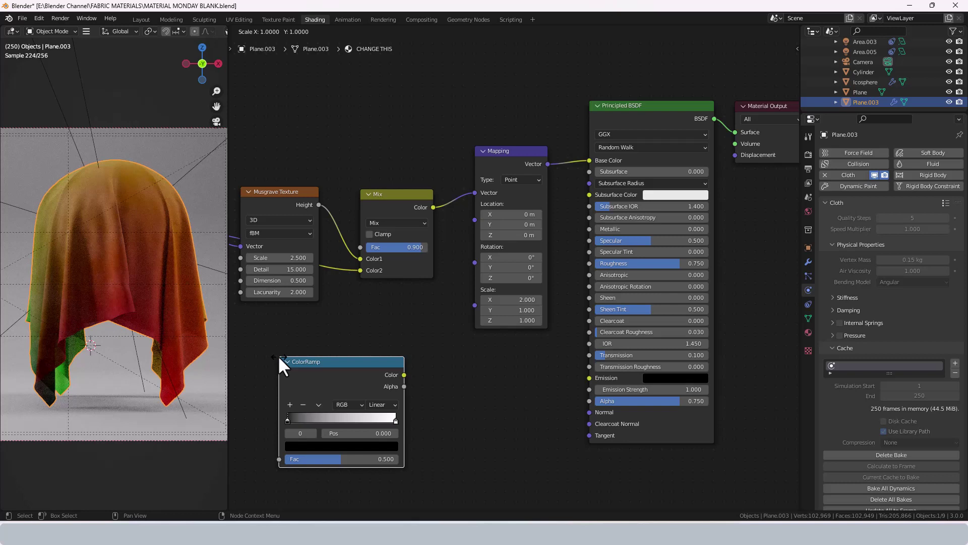
key(x)
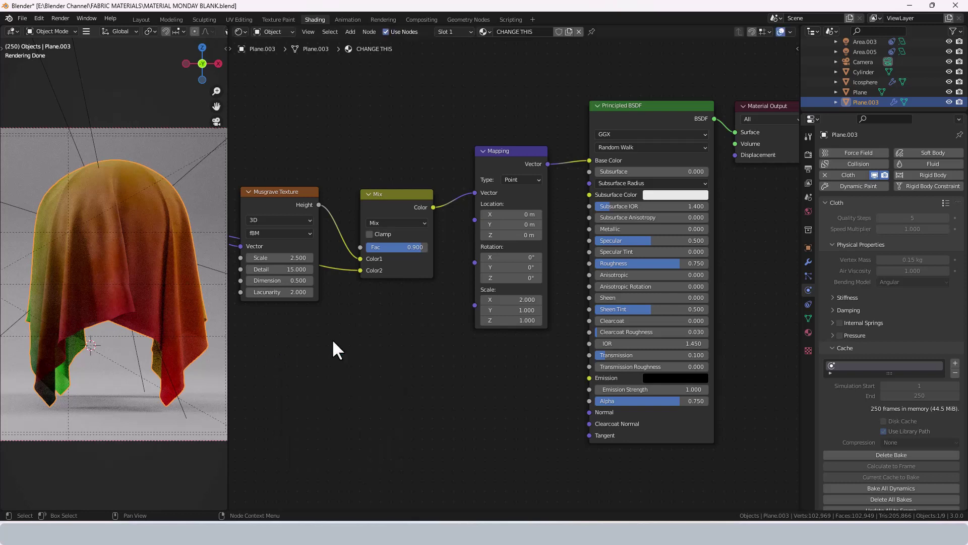
Step: Drop a Noise Texture node onto the Mapping-to-Base Color link
key(shift+a)
click(332, 338)
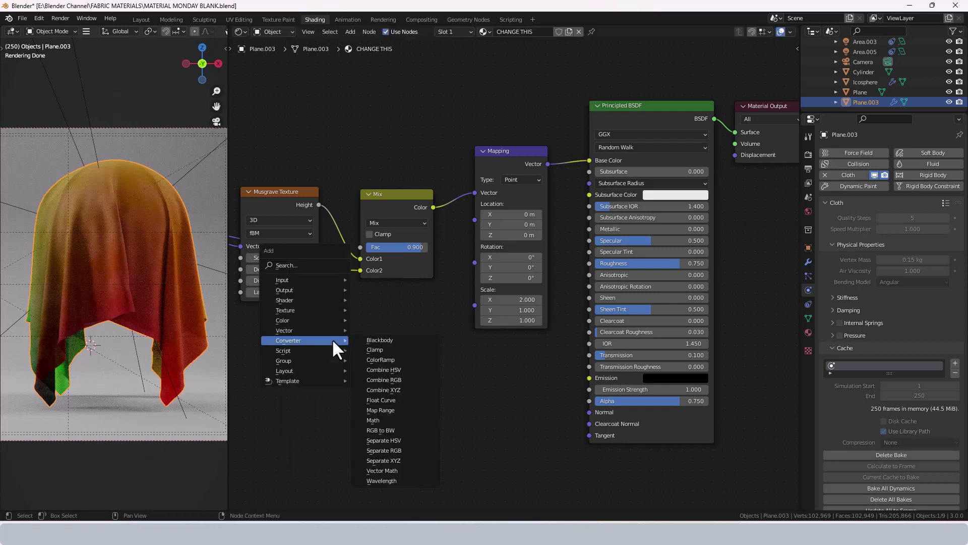
click(310, 266)
text(N)
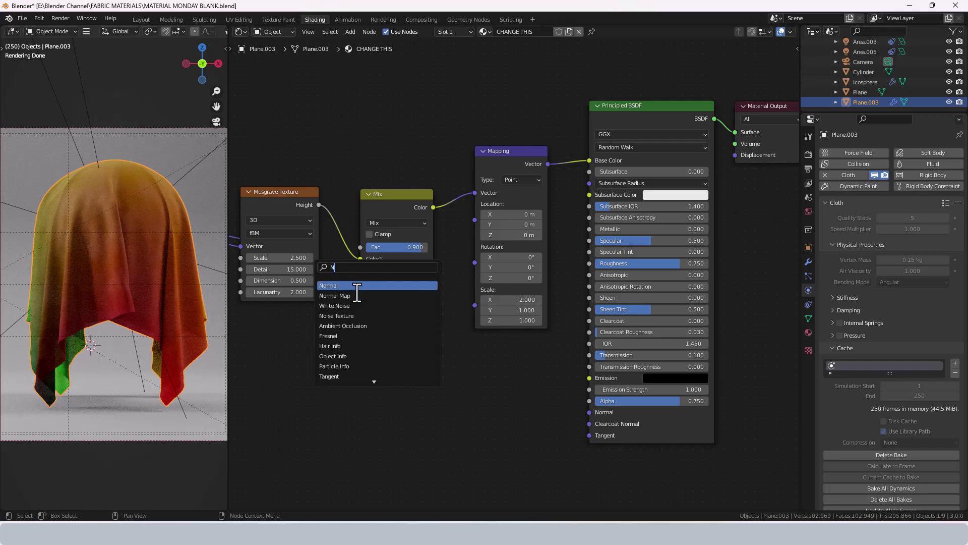
text(OISE)
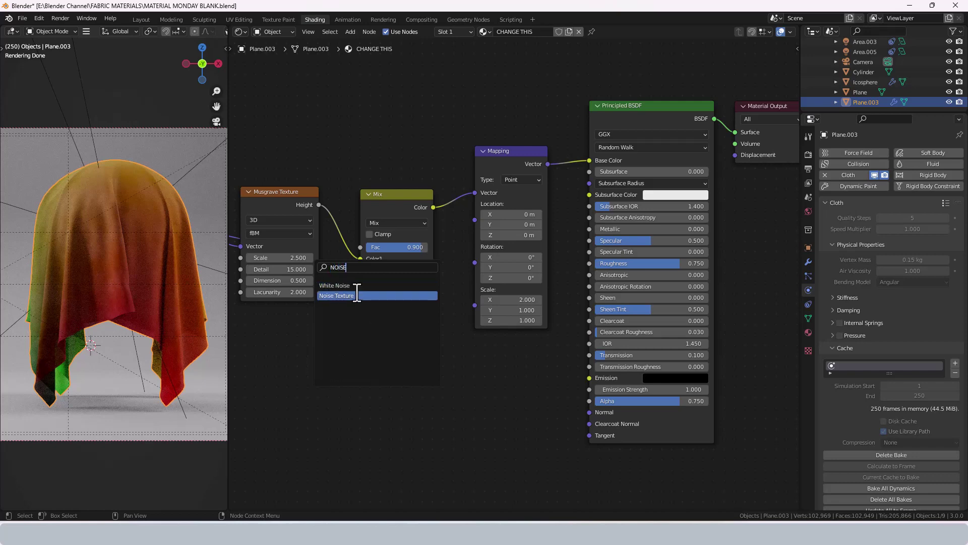
click(353, 295)
click(587, 166)
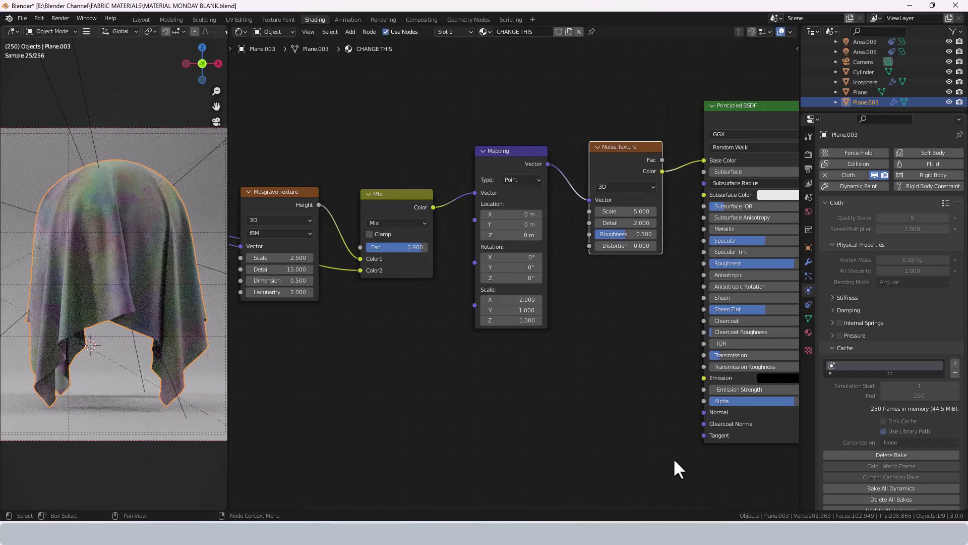
middle_drag(652, 377, 468, 414)
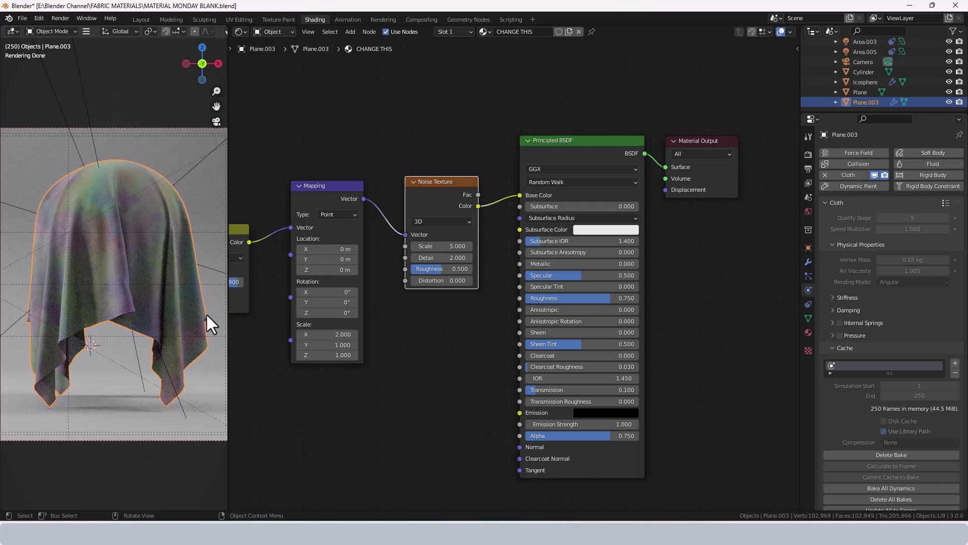
Step: Give the Noise Texture scale 3.5 and detail 15, then deselect the node
double_click(441, 246)
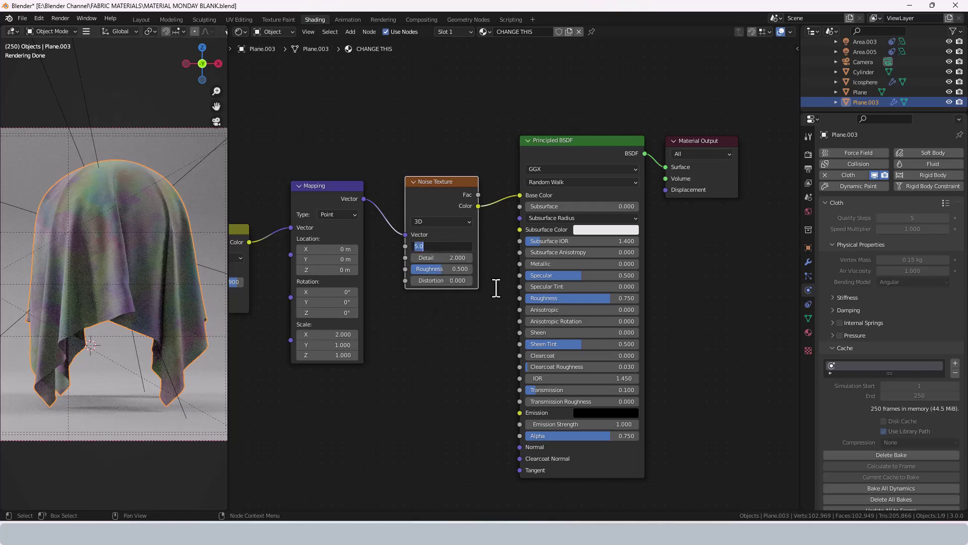
text(3.5)
key(Tab)
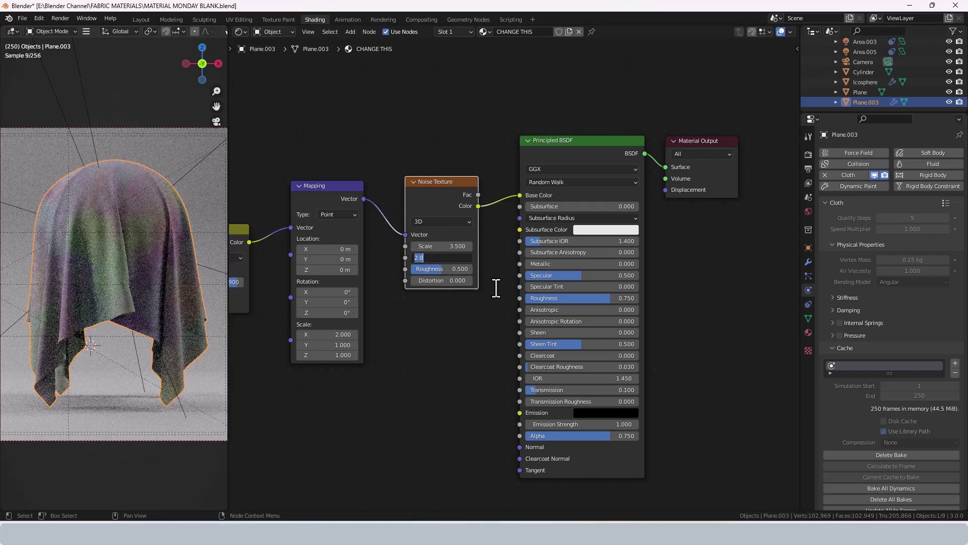
text(15)
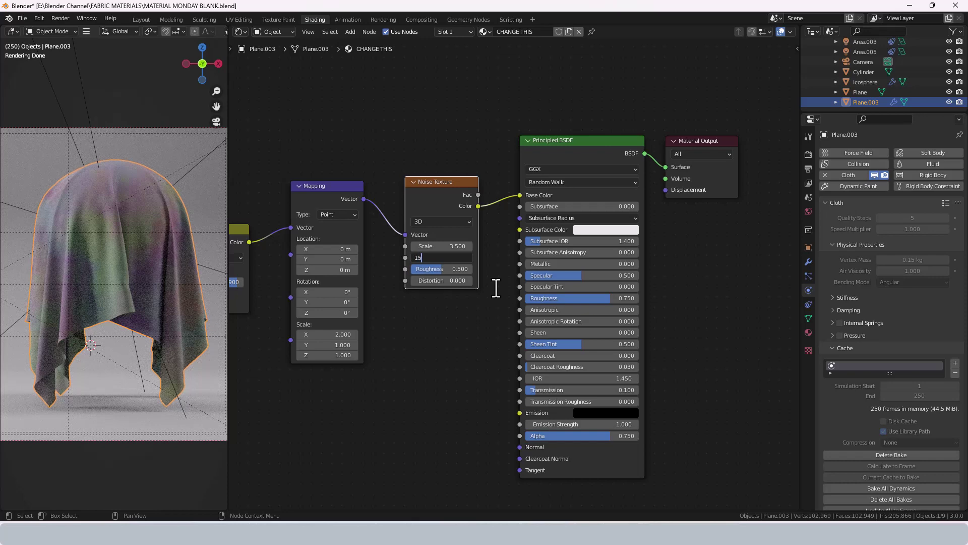
key(Return)
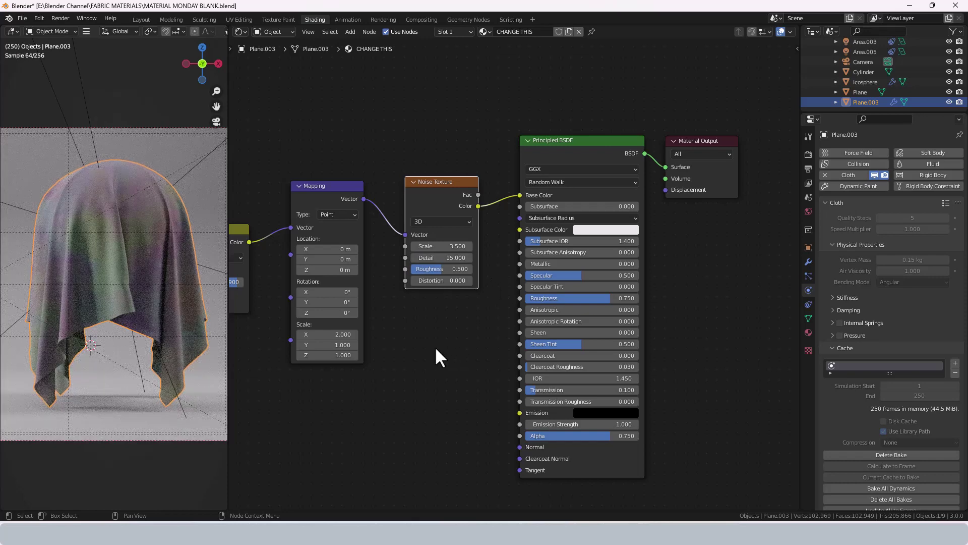
click(435, 347)
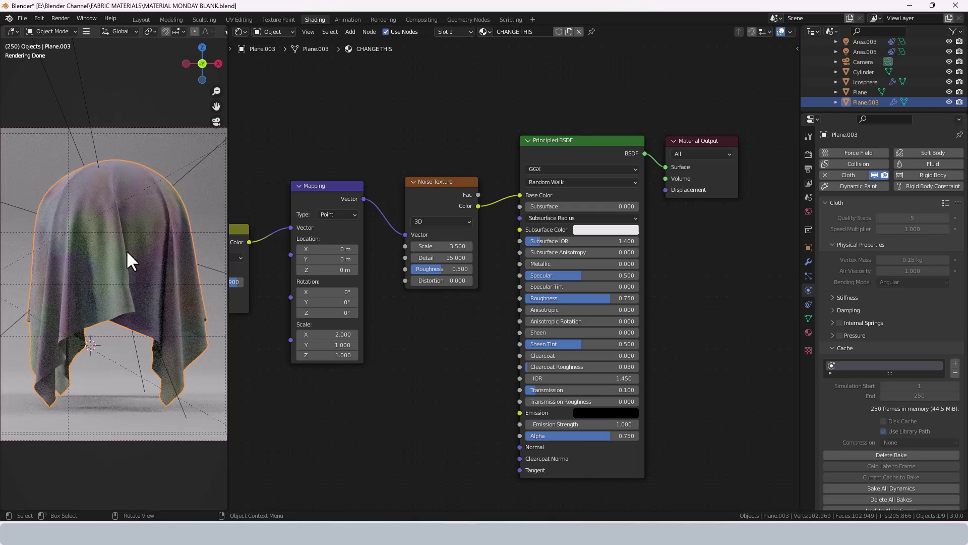
Step: Insert a Hue Saturation Value node between the Noise Texture and Base Color
key(shift+a)
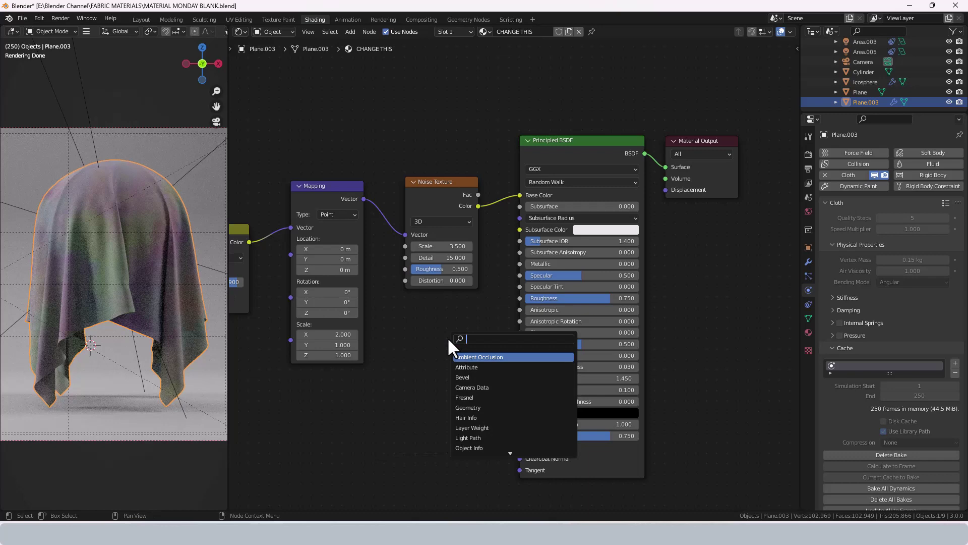
text(hue)
key(Return)
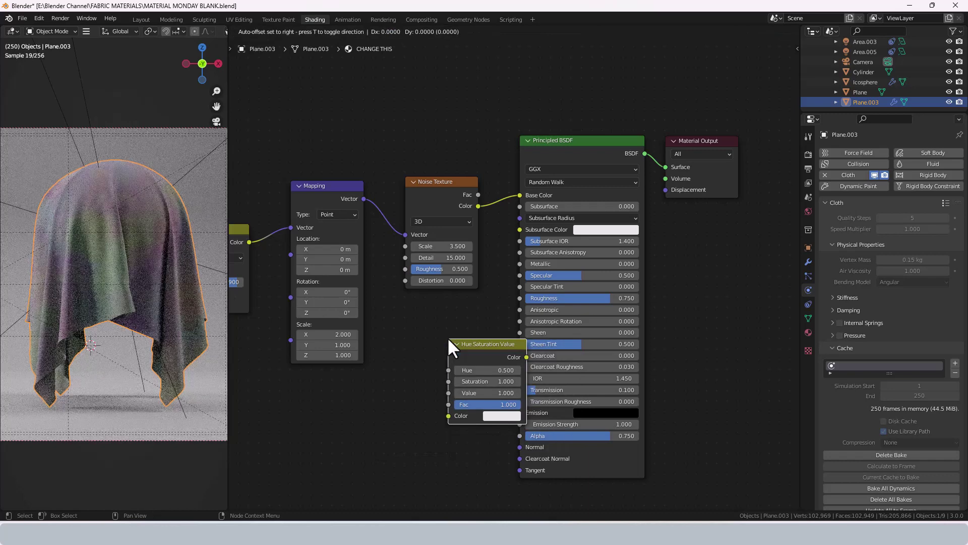
click(518, 183)
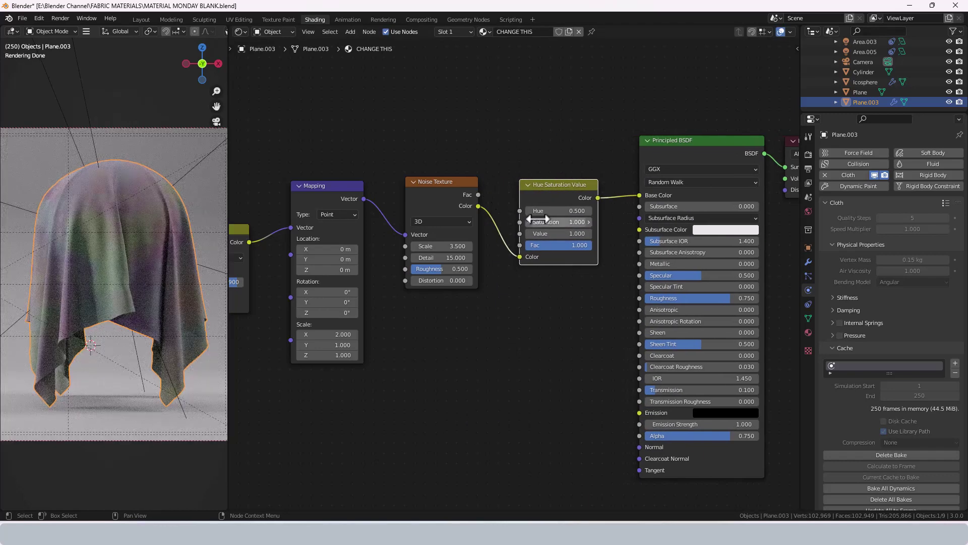
Step: Set the Hue Saturation Value node to saturation 3 and value 1.5
click(538, 221)
text(2)
key(Return)
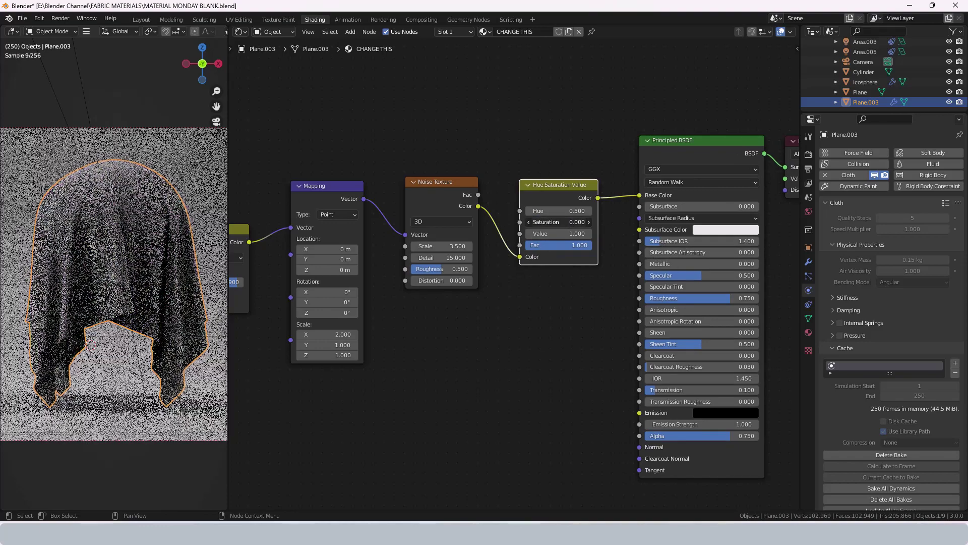
drag(555, 222, 586, 222)
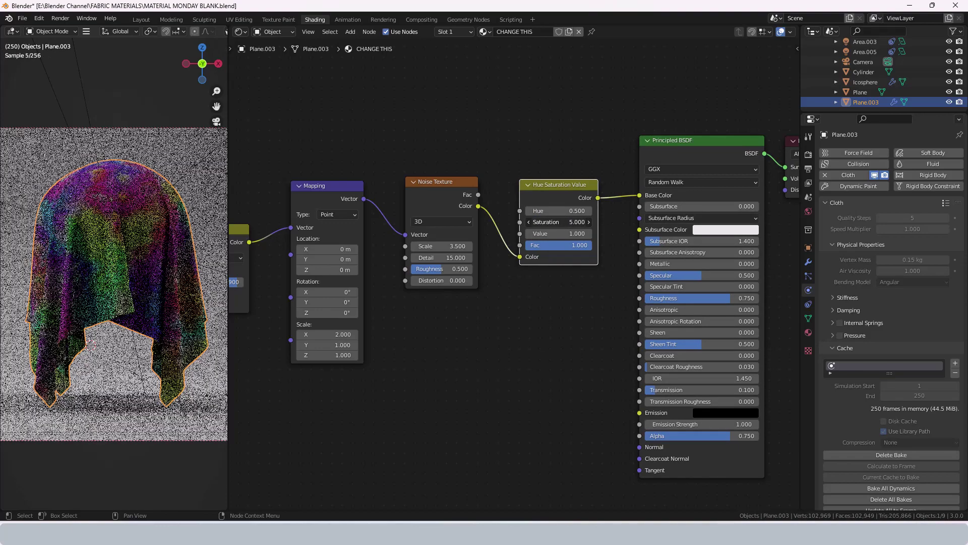
click(557, 222)
text(1)
key(Return)
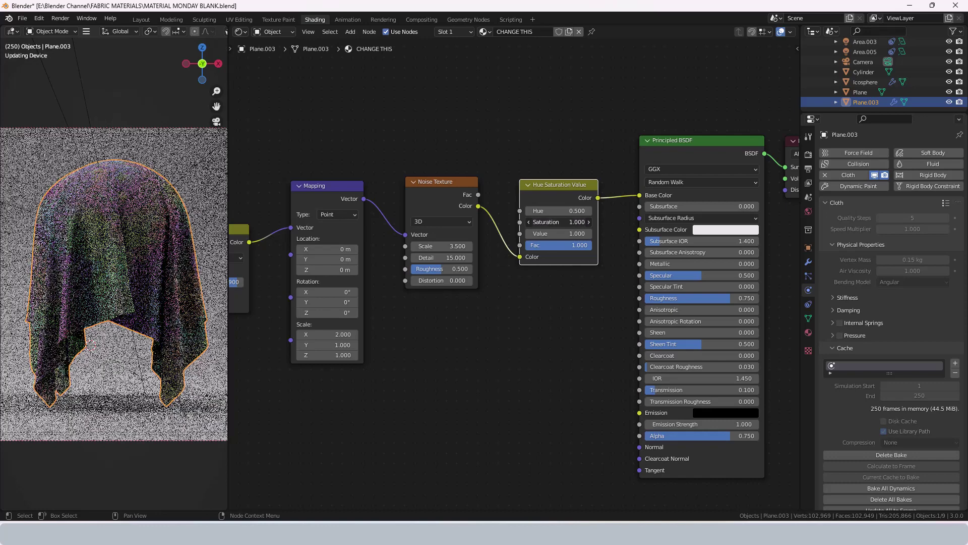
drag(554, 222, 570, 222)
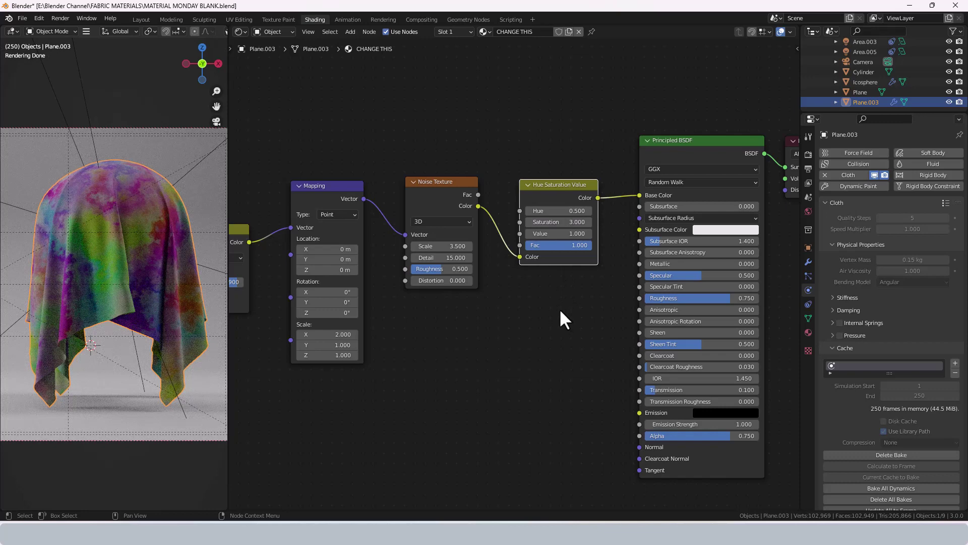
click(557, 234)
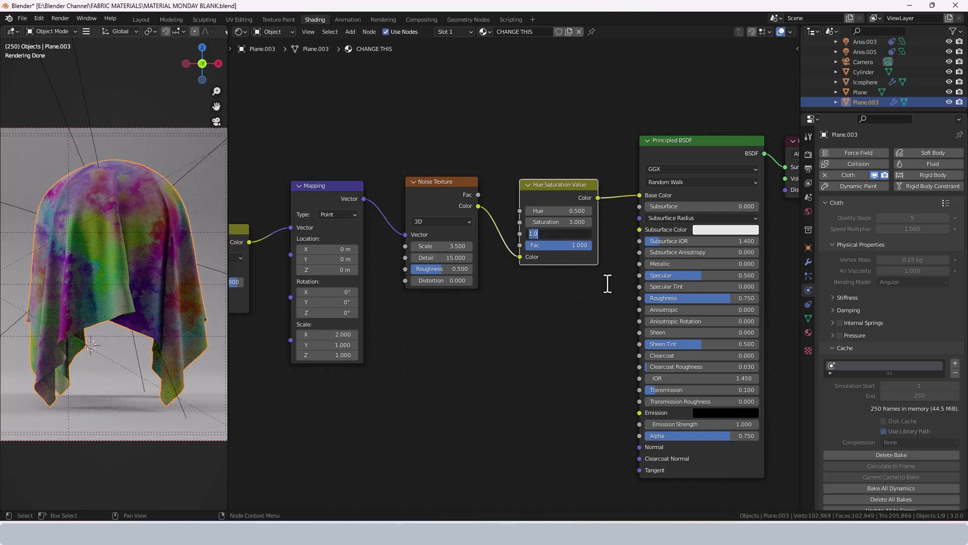
text(1.5)
key(Return)
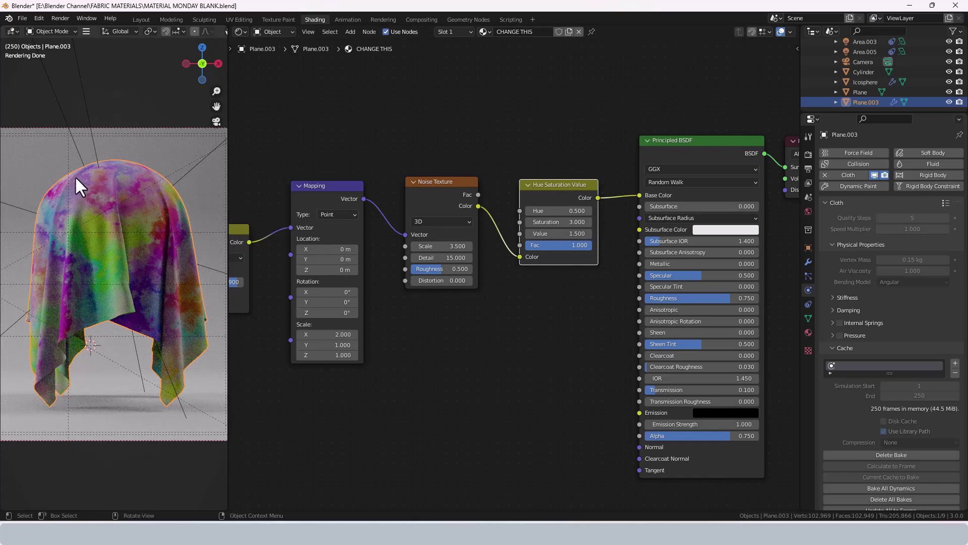
scroll(126, 266, up, 1)
scroll(126, 266, up, 3)
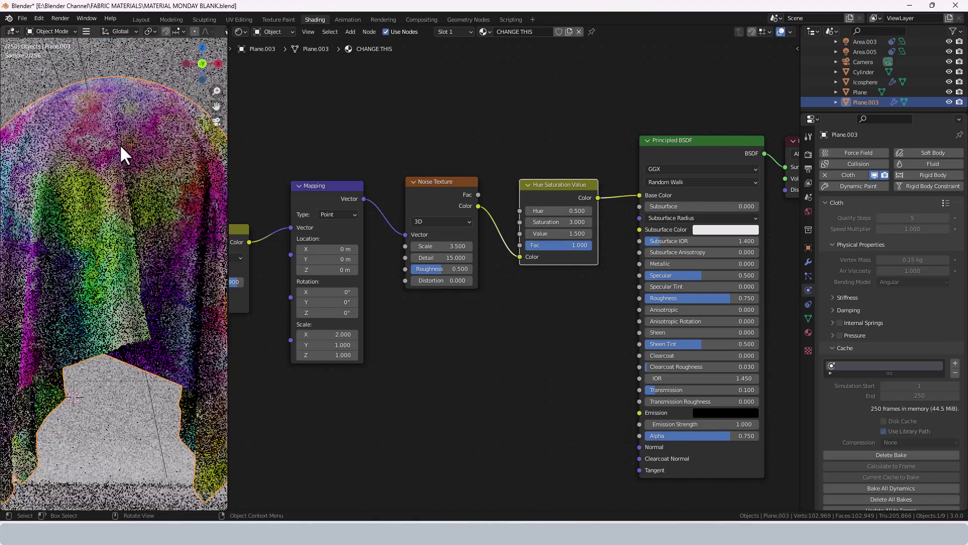
scroll(119, 151, down, 3)
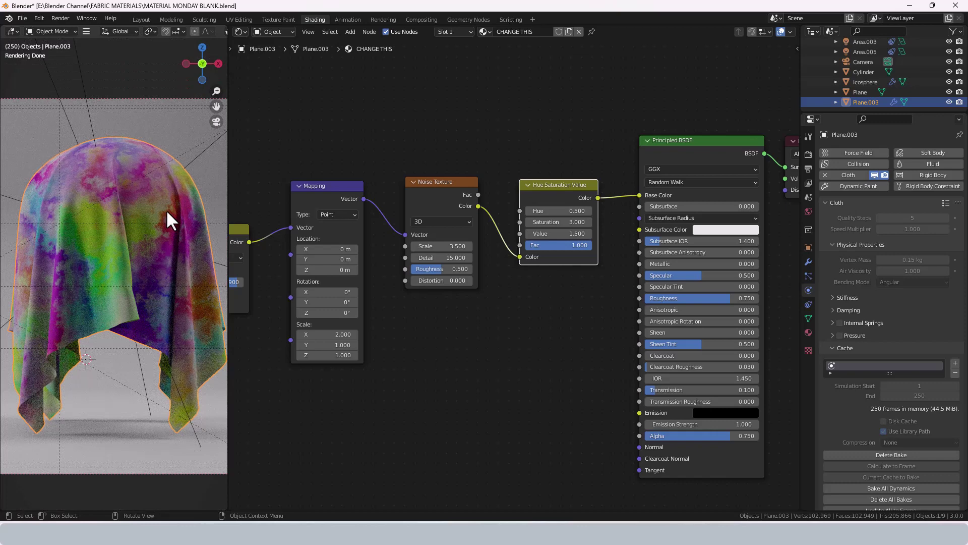
scroll(119, 288, down, 1)
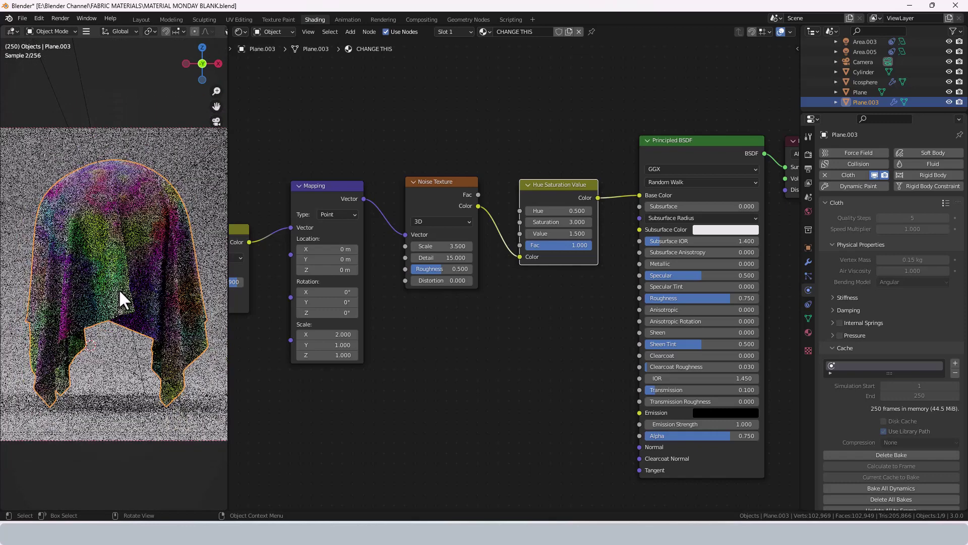
scroll(118, 290, up, 1)
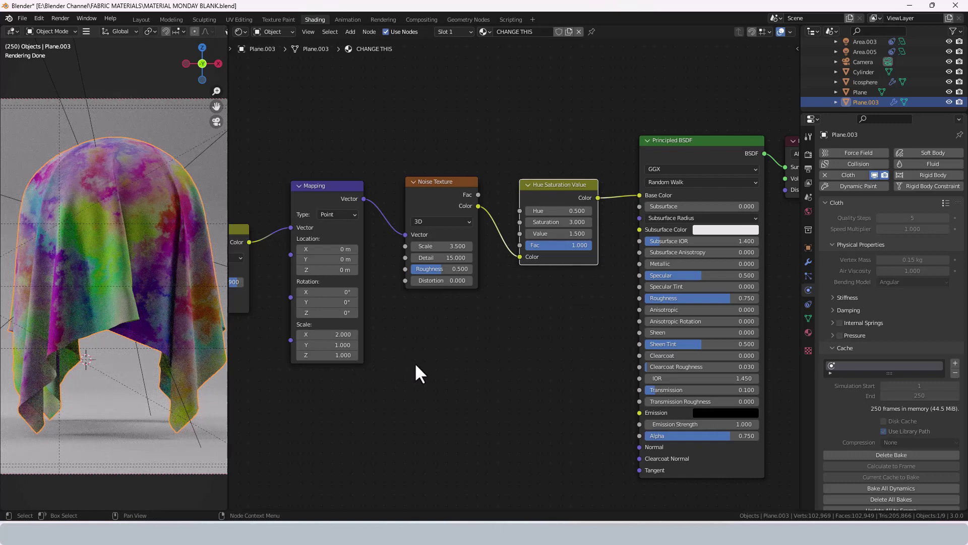
Step: Show the Cycles render properties, check Light Paths presets, and expand the Performance panel
click(810, 155)
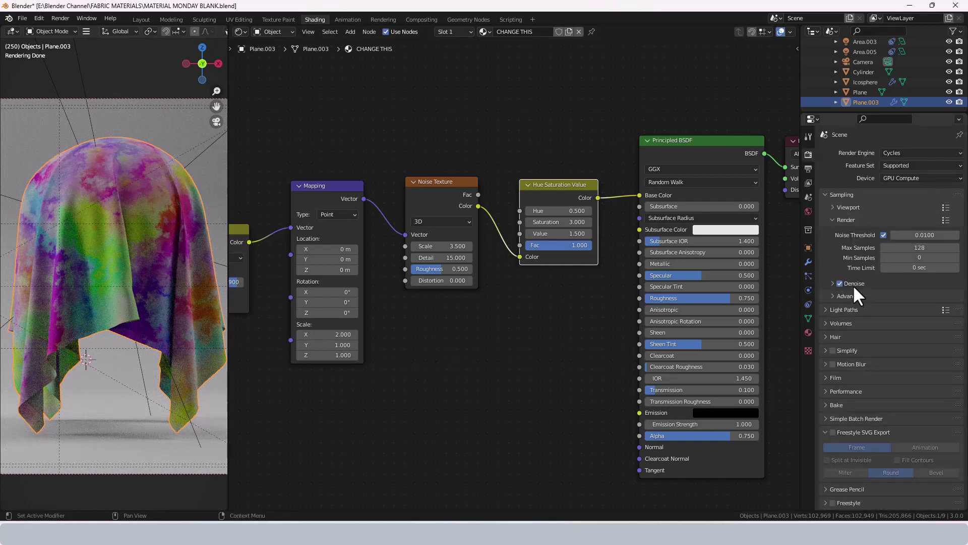
click(830, 307)
click(946, 310)
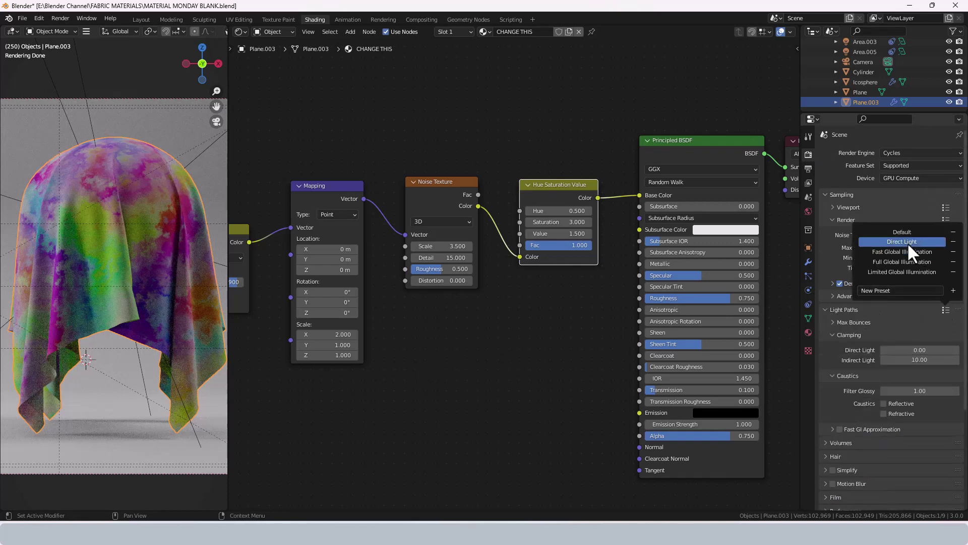
click(828, 310)
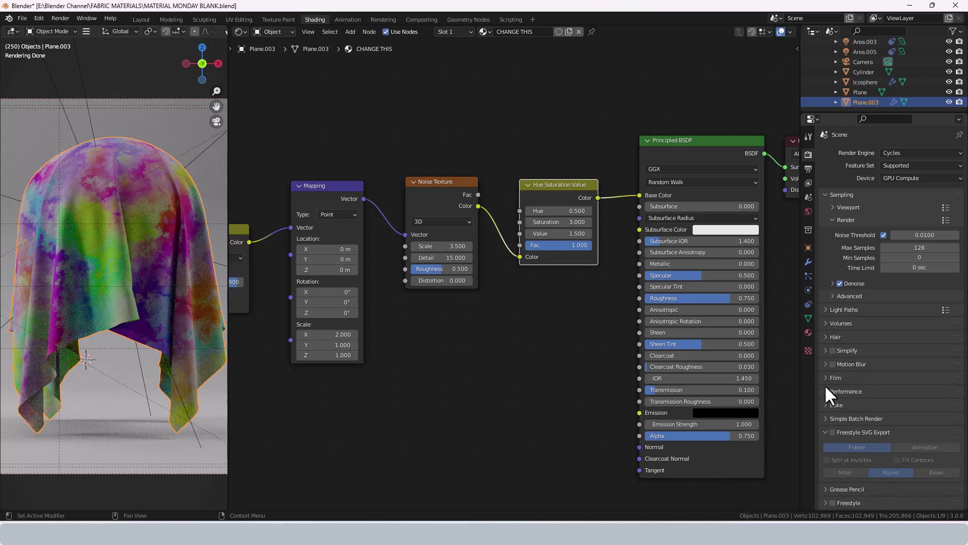
click(827, 391)
scroll(885, 379, down, 5)
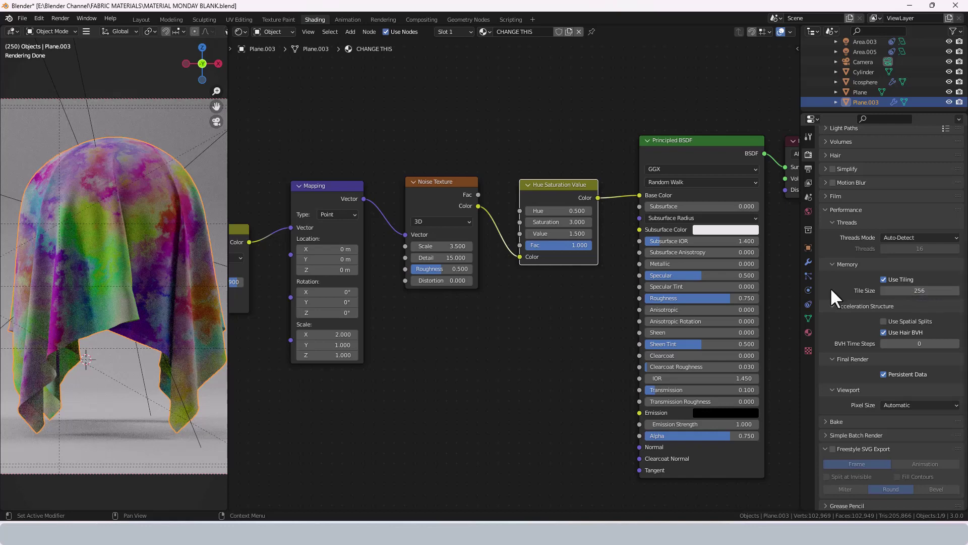
Step: Render the tie-dyed cloth with Render > Render Image
click(62, 18)
click(67, 29)
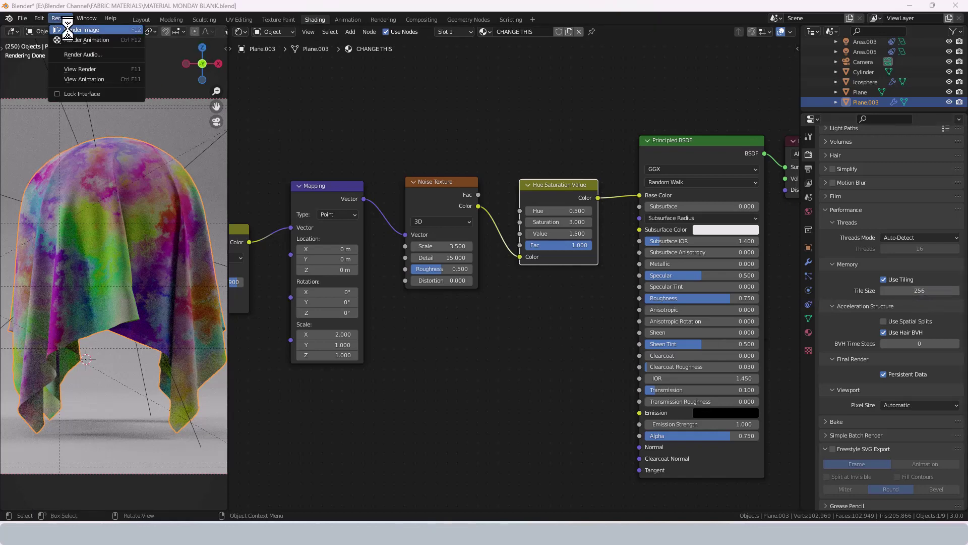